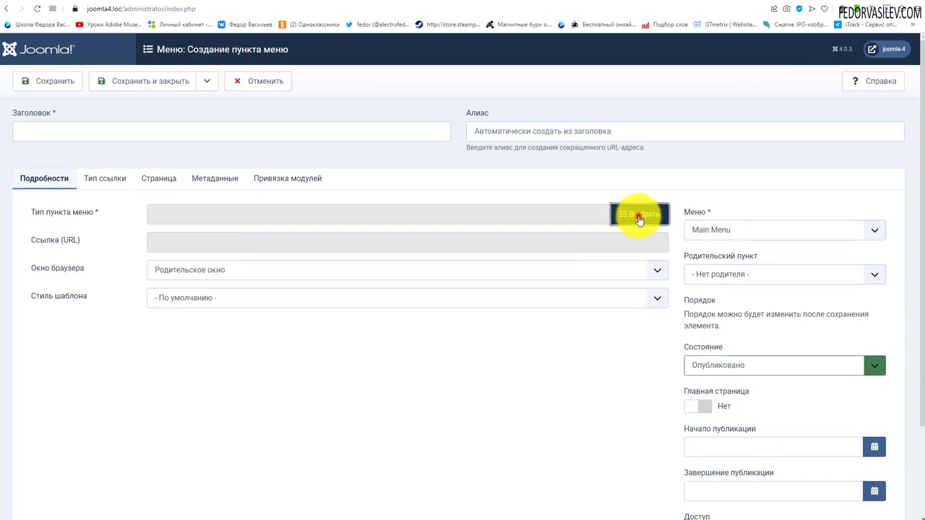
Set the new menu item's type to "Параметры сайта" from the "Общие настройки" group and title it "Параметры сайта"
click(638, 214)
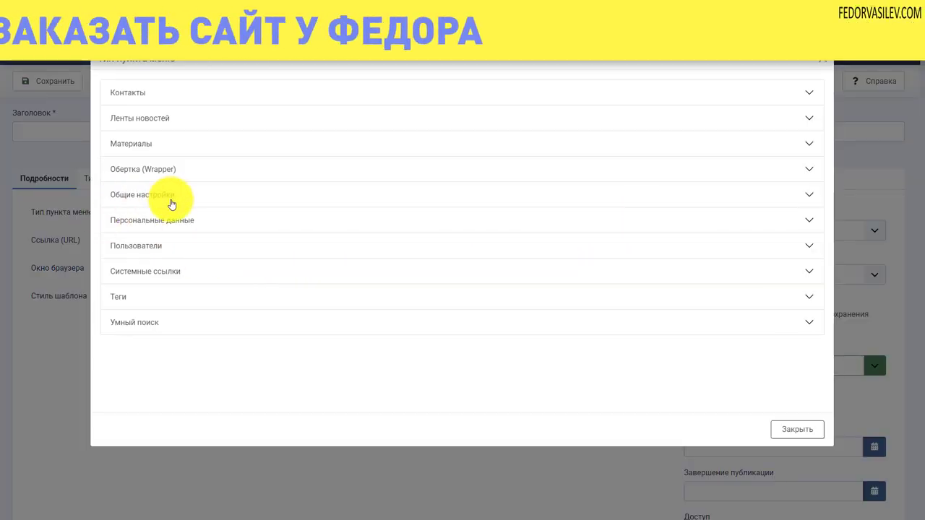
click(120, 198)
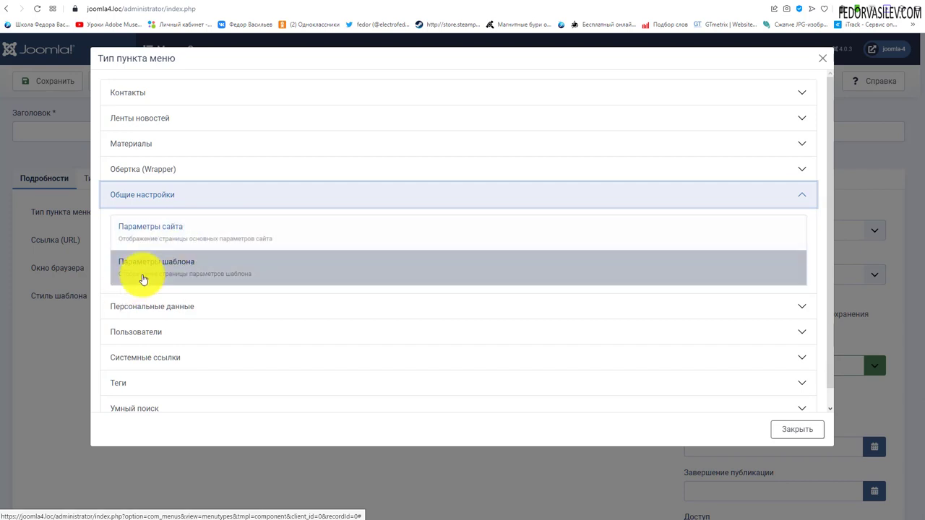
click(149, 227)
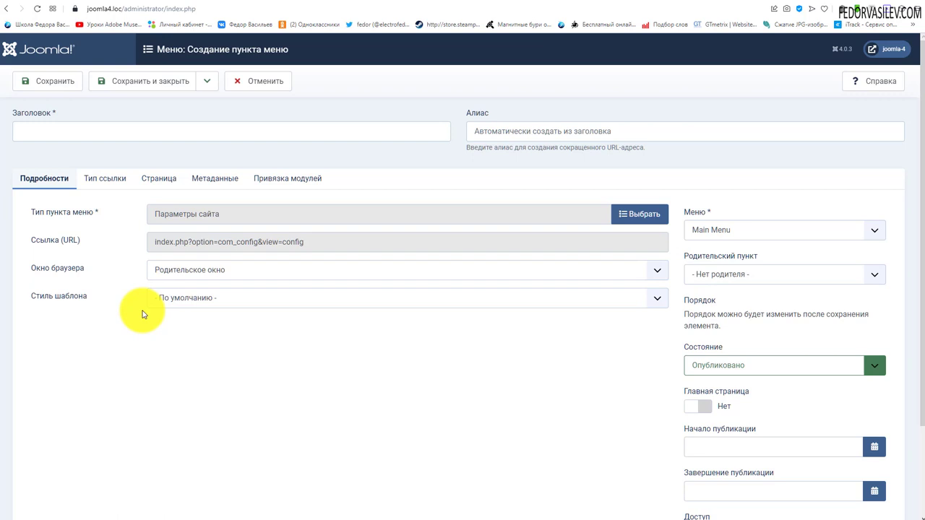
drag(186, 214, 43, 131)
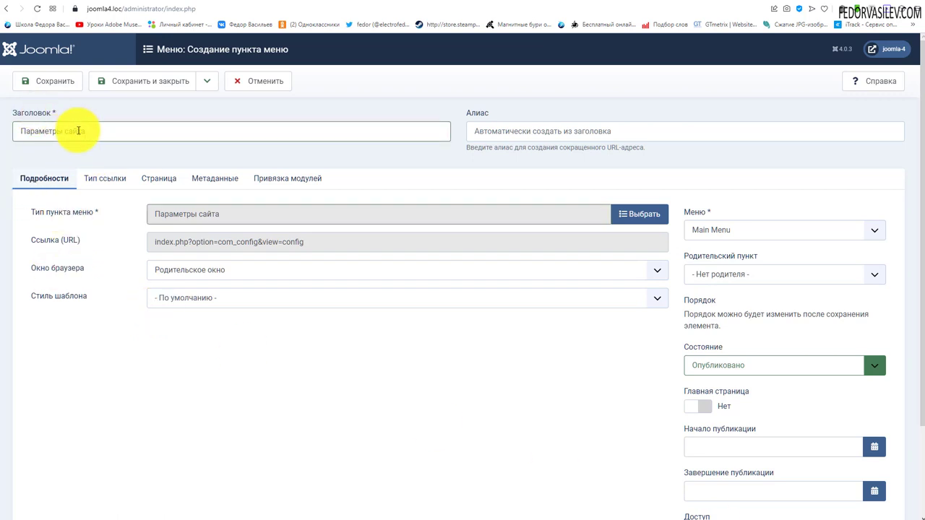
scroll(584, 359, down, 2)
scroll(140, 233, up, 2)
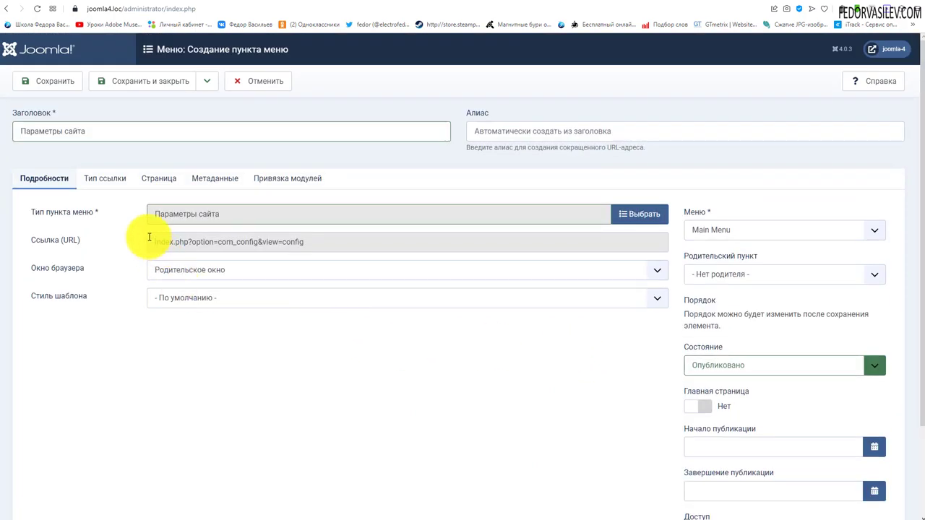
Examine the new menu item's link type, page, metadata, module assignment and detail settings
click(114, 182)
click(172, 185)
click(214, 183)
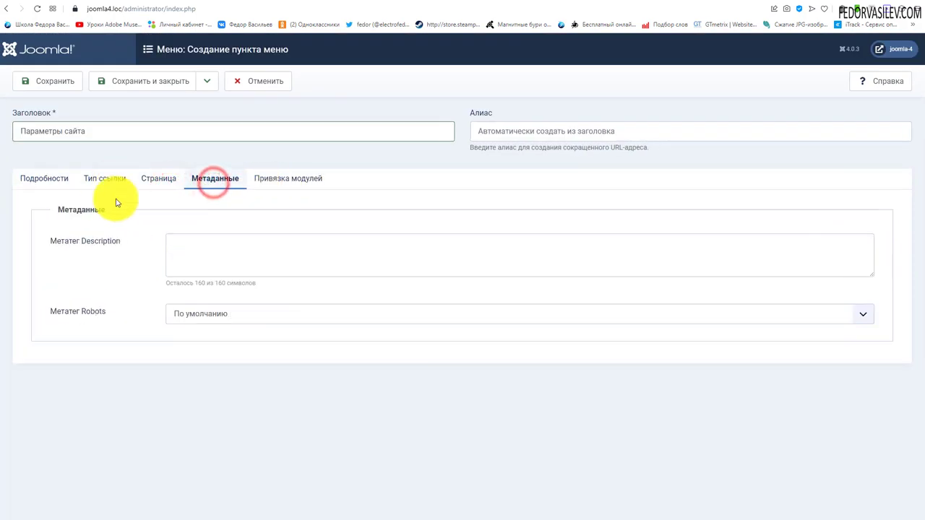
click(289, 181)
click(215, 184)
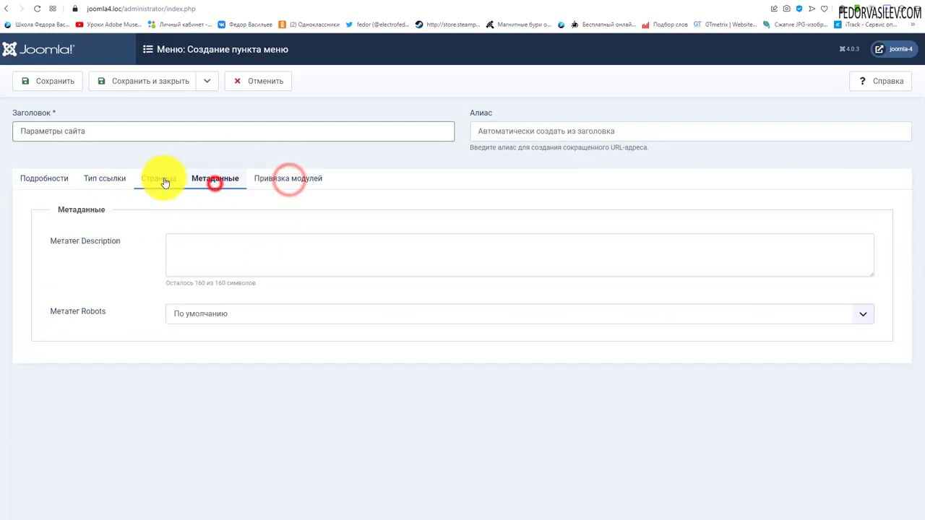
click(163, 180)
click(112, 183)
click(44, 180)
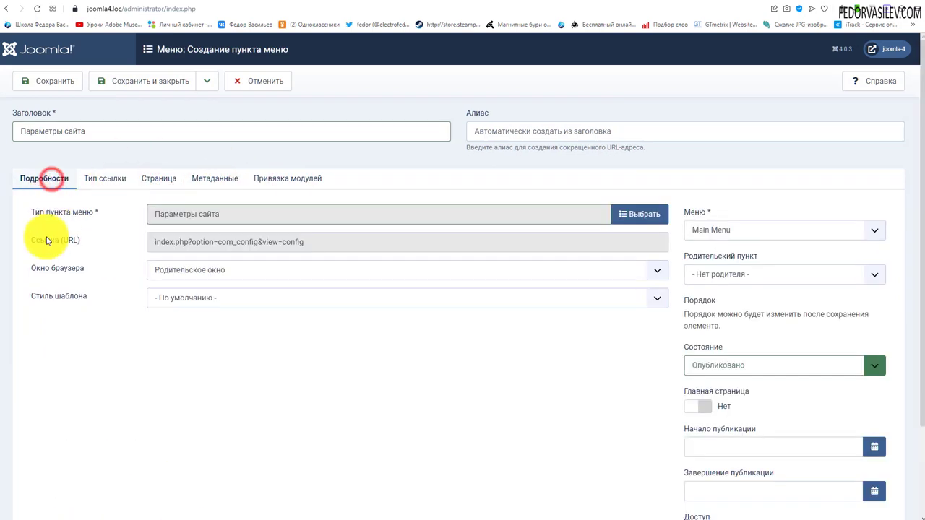
scroll(470, 282, down, 2)
scroll(452, 289, up, 2)
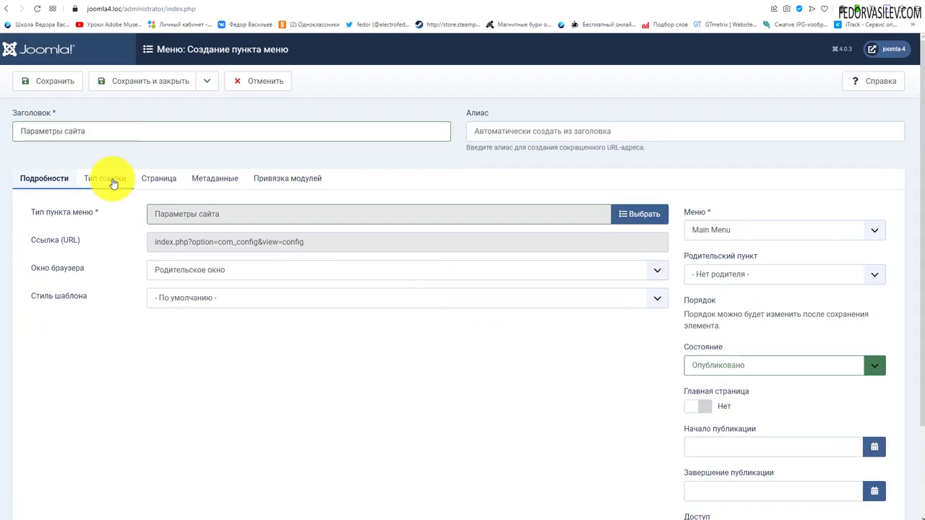
Save the "Параметры сайта" menu item and start creating another one
click(55, 83)
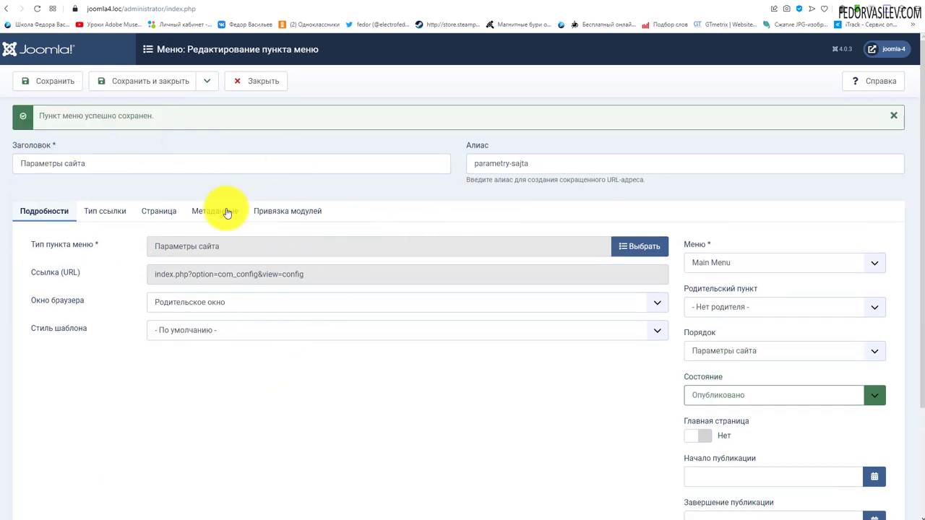
click(207, 82)
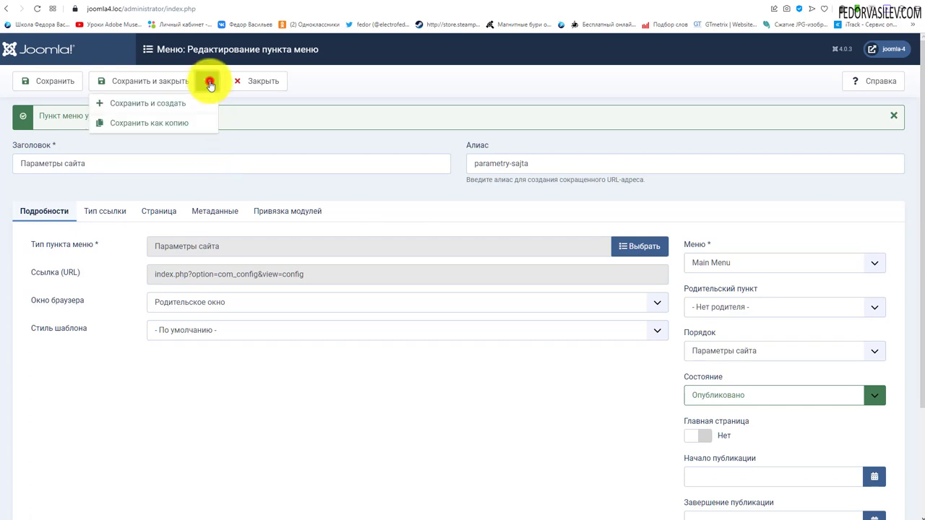
click(160, 106)
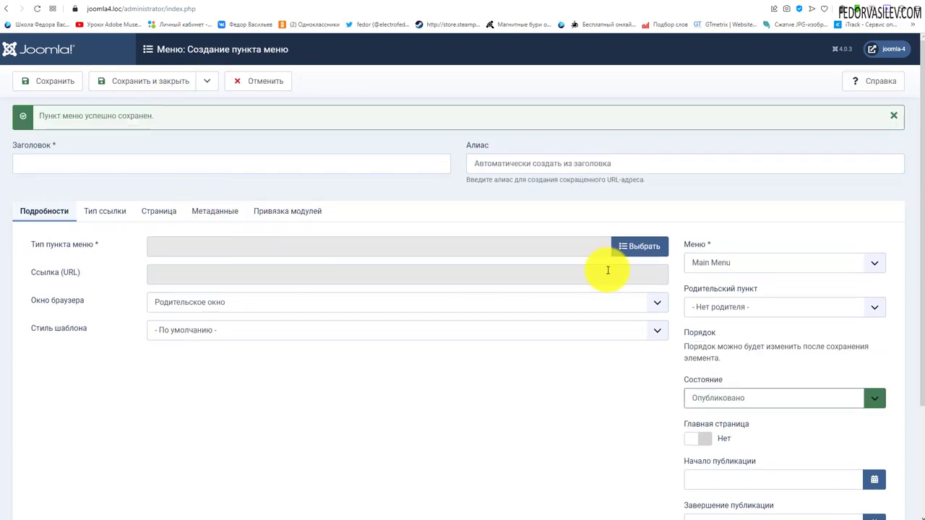
Set the second menu item's type to "Параметры шаблона" from the "Общие настройки" group and title it "Параметры шаблона"
click(629, 246)
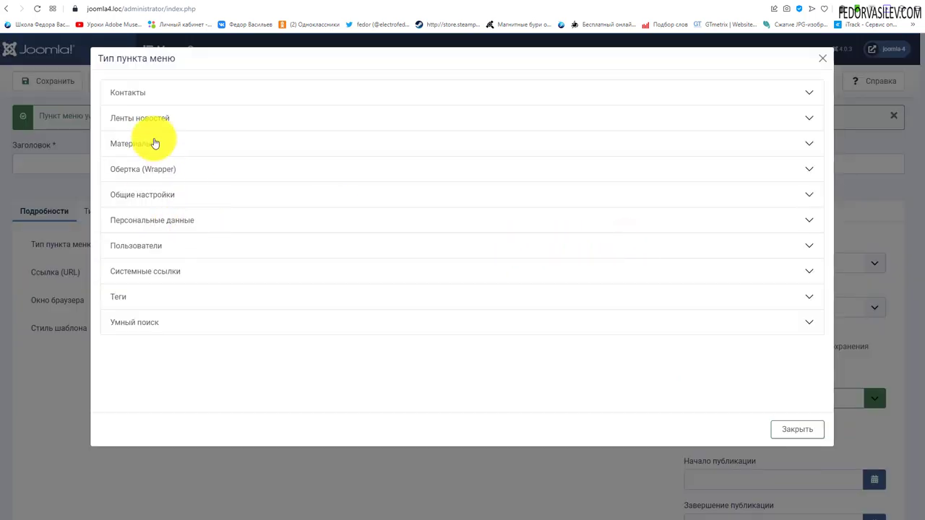
click(143, 195)
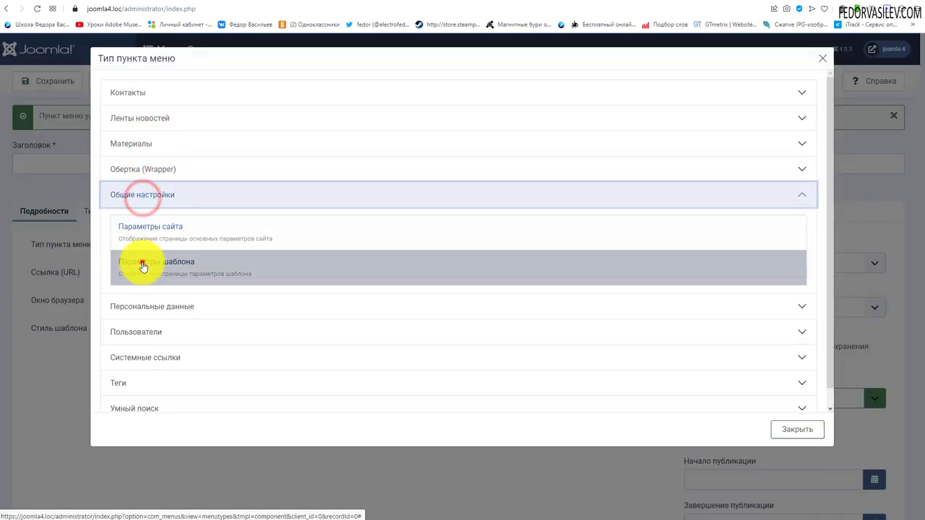
click(143, 265)
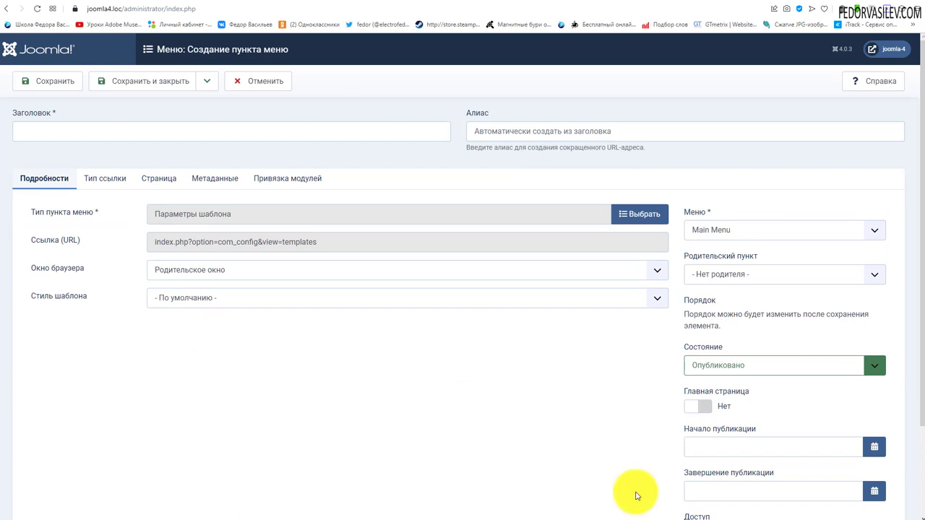
Review the "Параметры шаблона" item's link, page, metadata and module settings, and save and close it
click(107, 180)
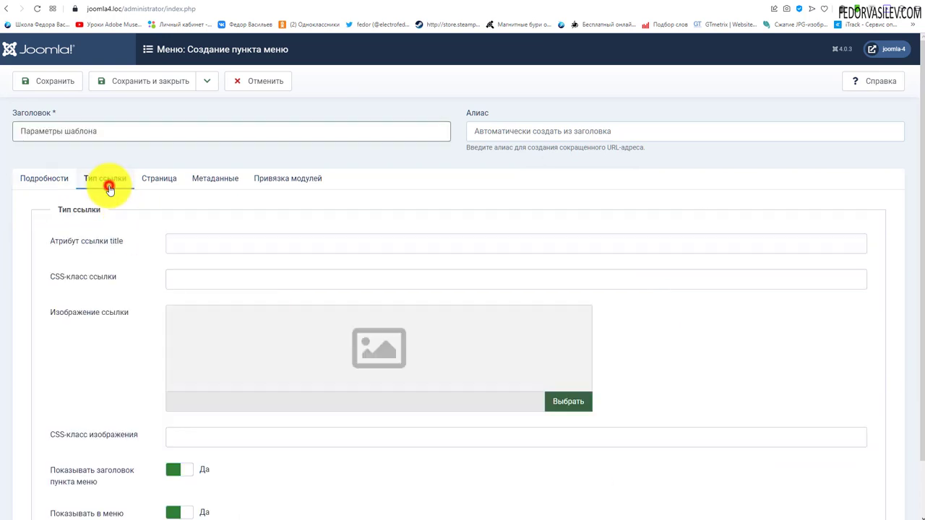
click(153, 180)
click(203, 181)
click(293, 181)
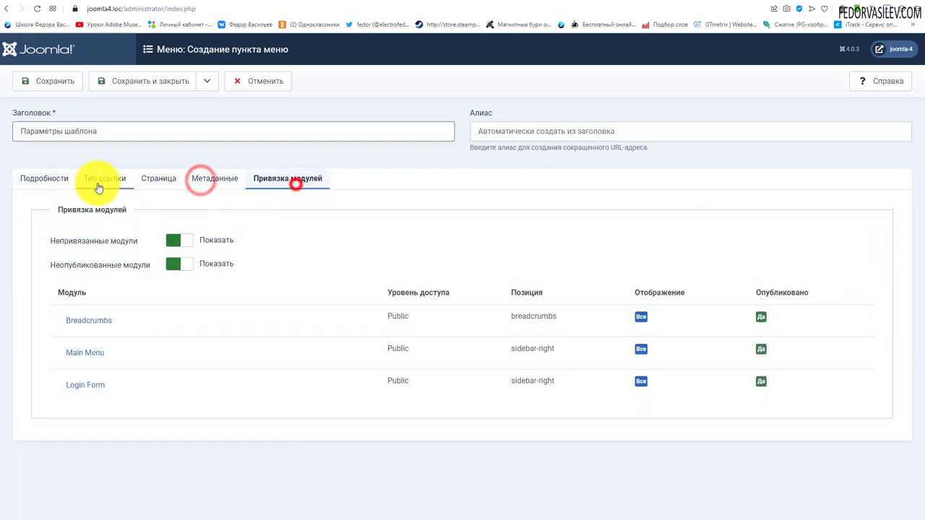
click(72, 180)
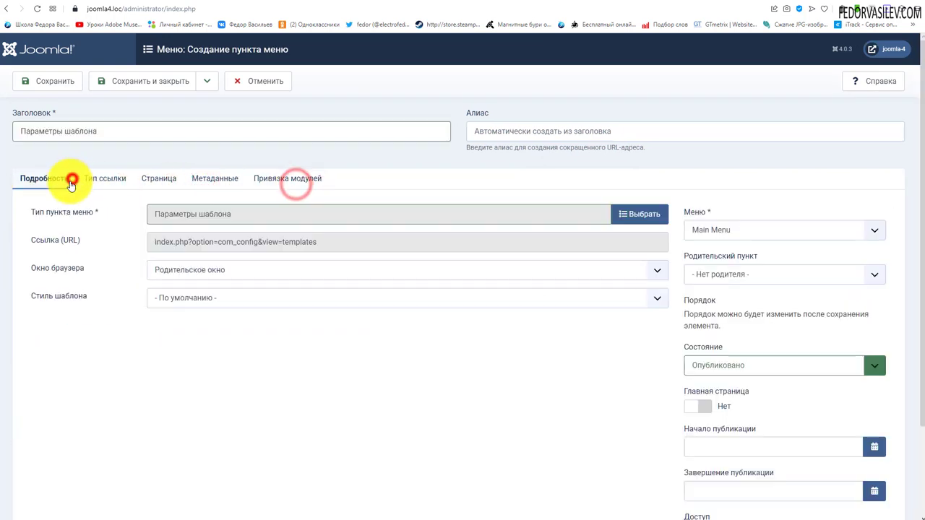
click(149, 81)
Switch to the public site, reload its home page, and open the "Параметры сайта" page without being logged in to check access
key(ctrl+Tab)
click(36, 8)
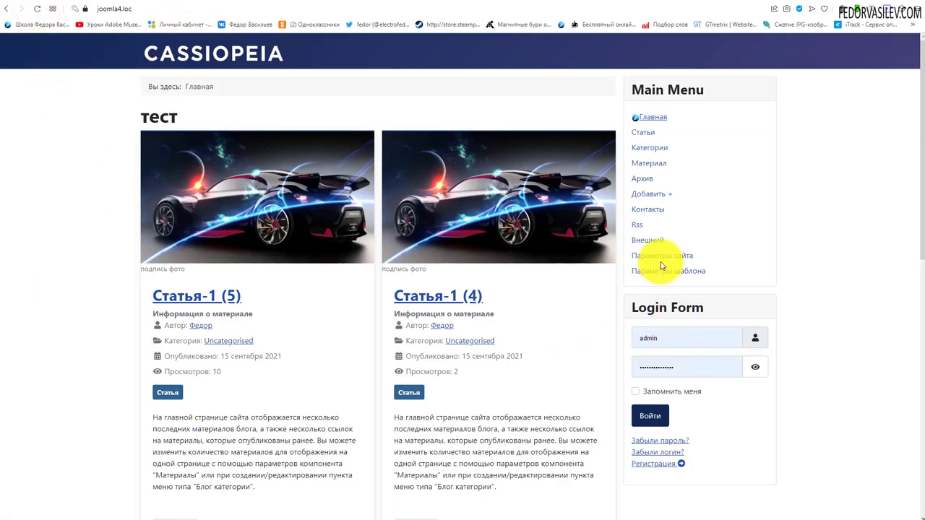
click(664, 257)
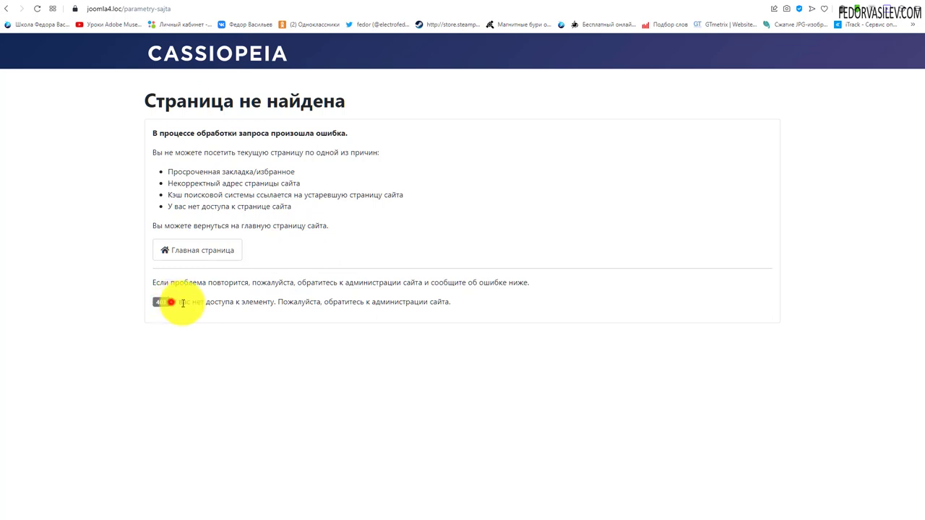
triple_click(182, 304)
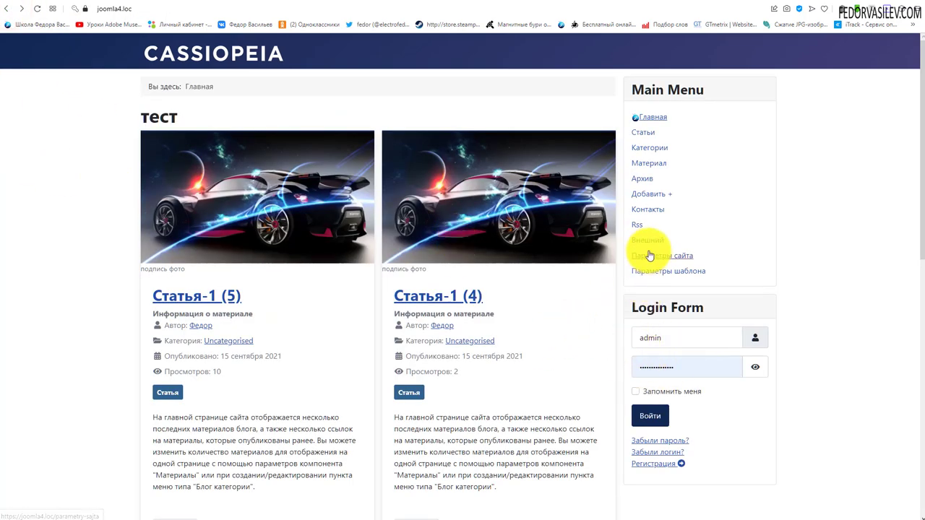
Fill the site's login form with the saved login and password of the "test" account
click(689, 336)
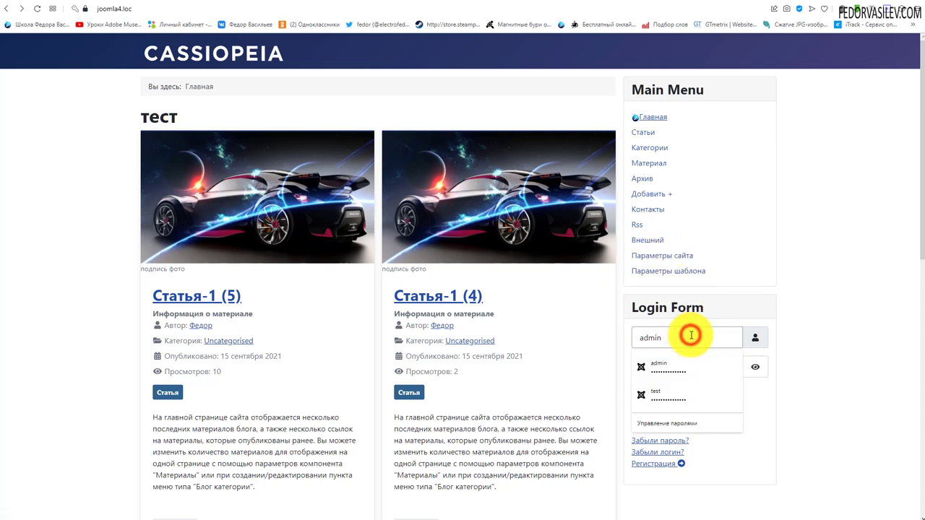
click(650, 392)
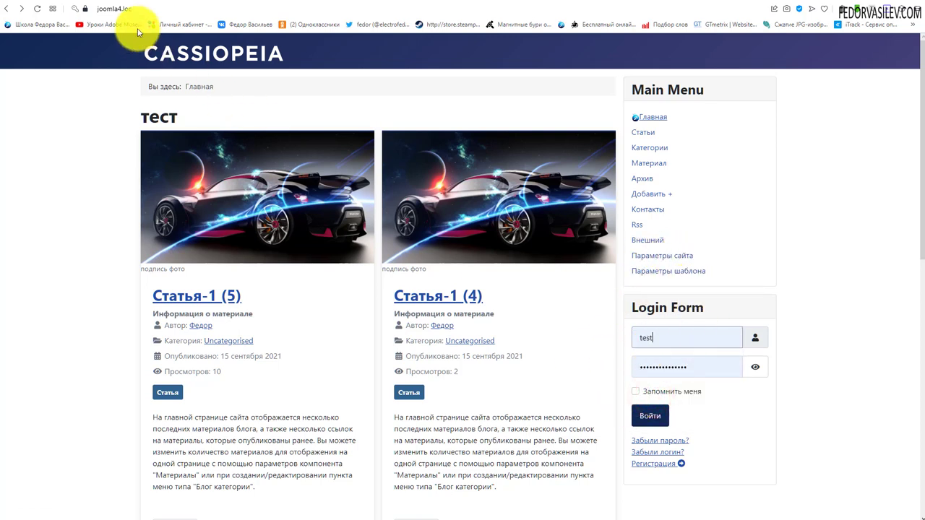
Switch to the Joomla administration, open the user list, and compare the user groups of the "test" and "admin" accounts
click(128, 3)
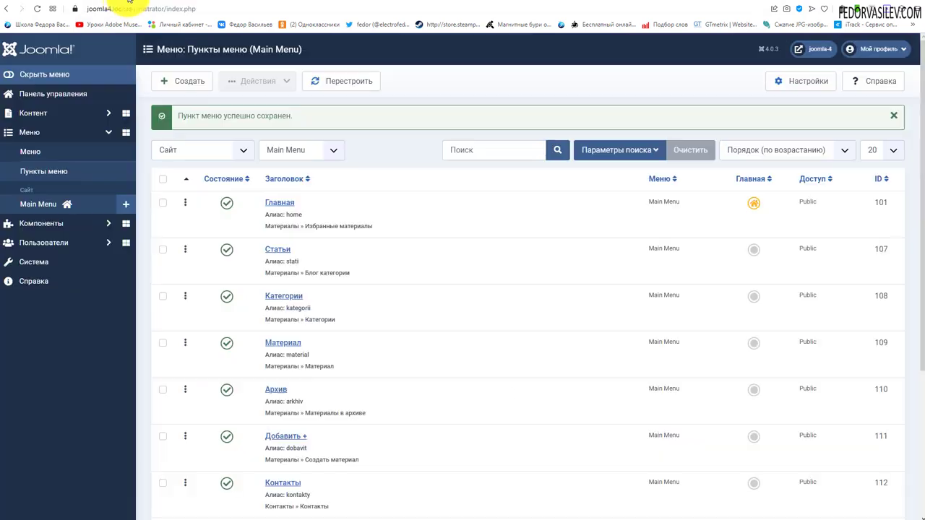
click(56, 244)
click(42, 190)
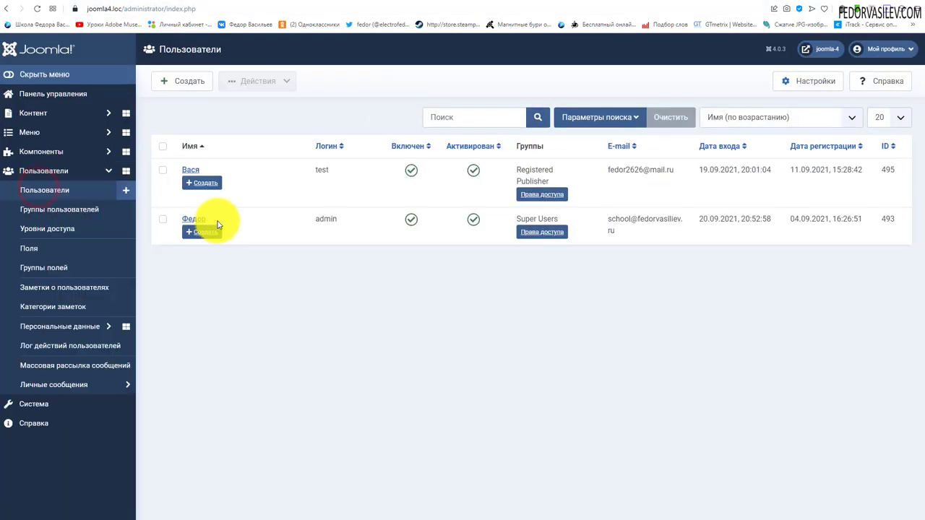
click(202, 164)
click(318, 289)
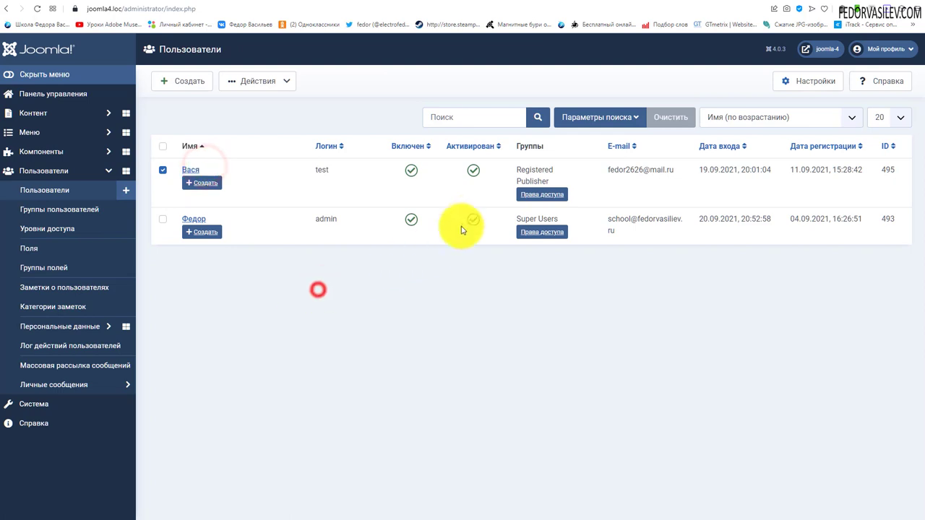
triple_click(549, 181)
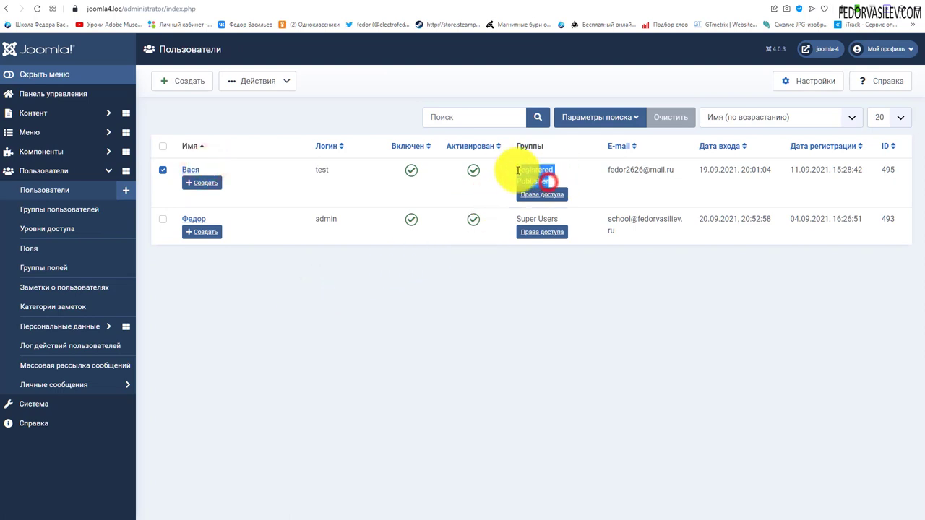
click(547, 316)
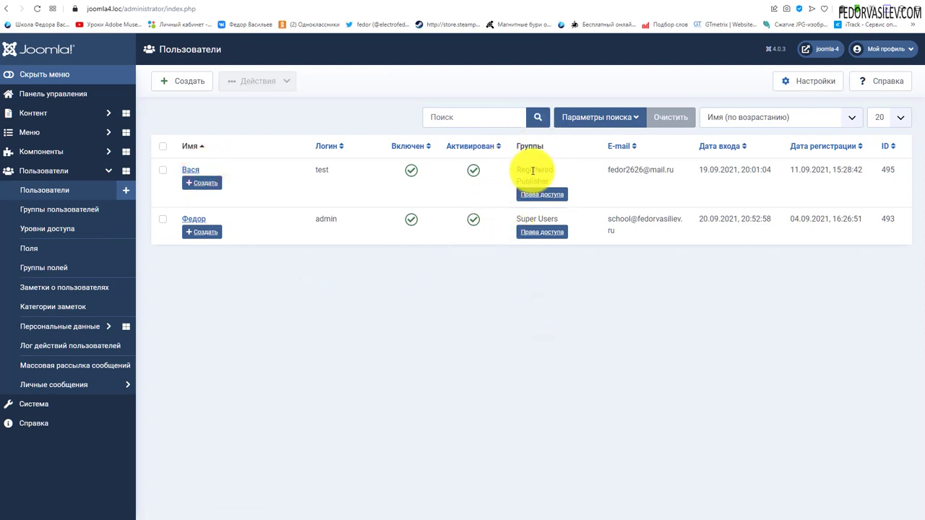
drag(556, 219, 513, 218)
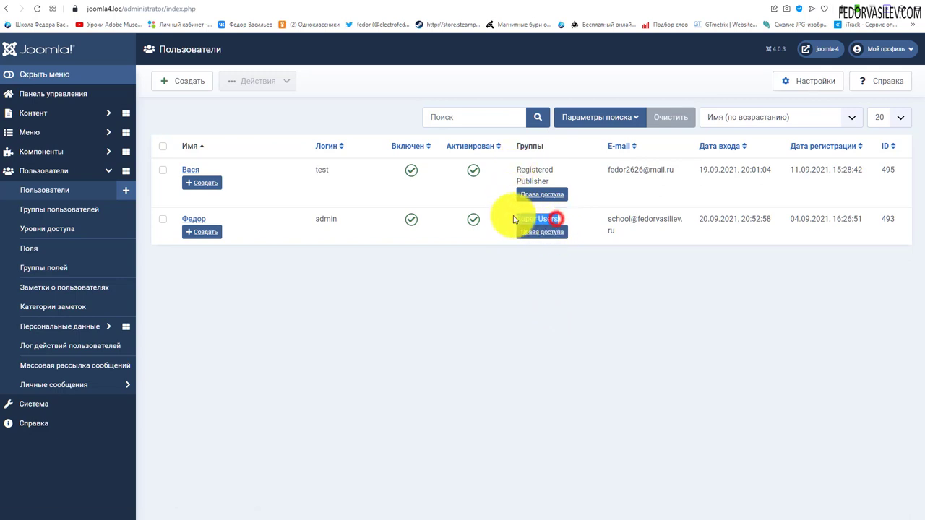
click(483, 326)
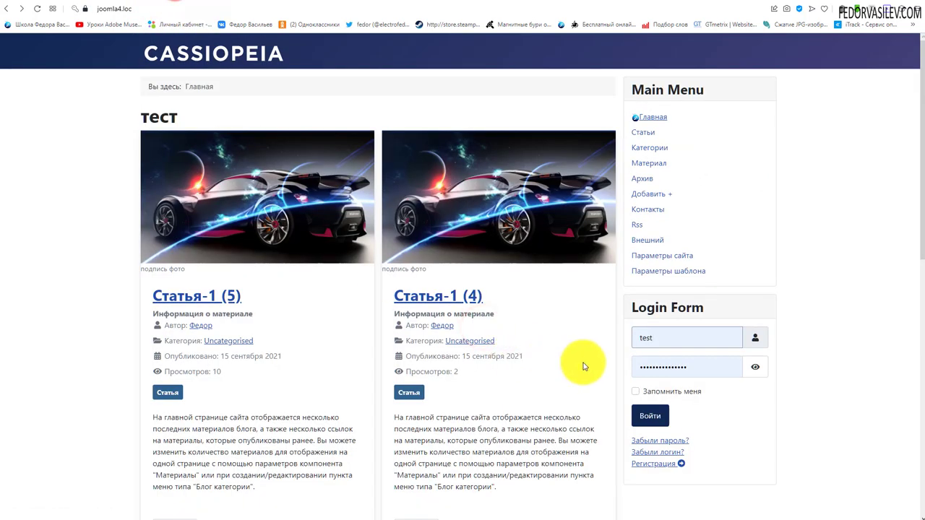
Log in to the public site with the "test" account and try to open the "Параметры сайта" page
click(645, 414)
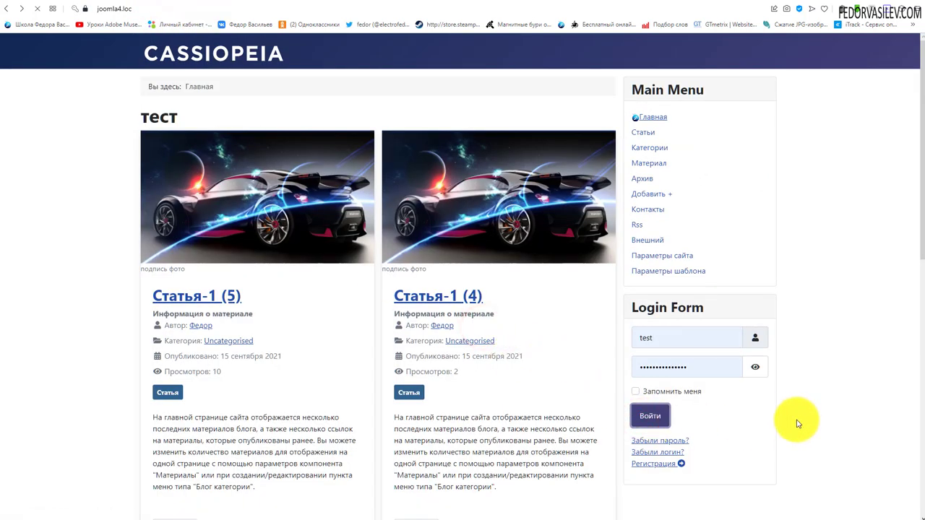
double_click(689, 332)
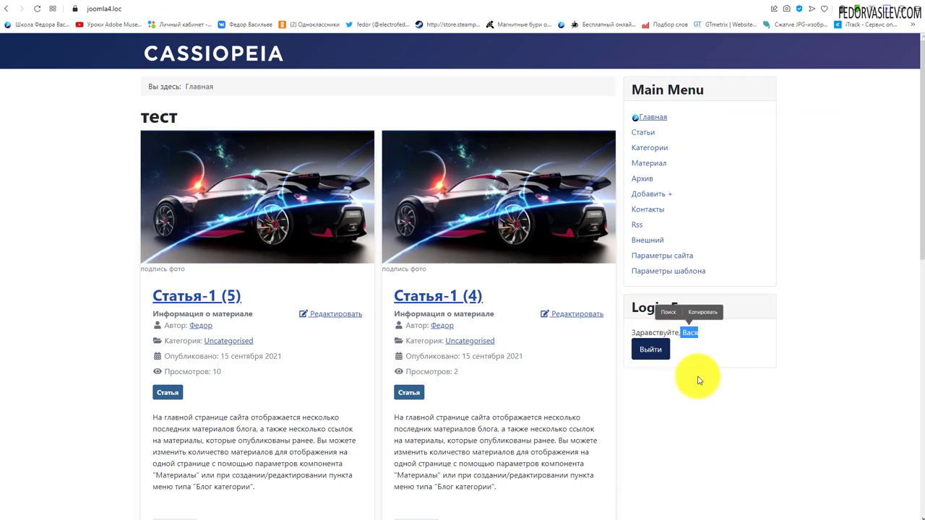
click(652, 256)
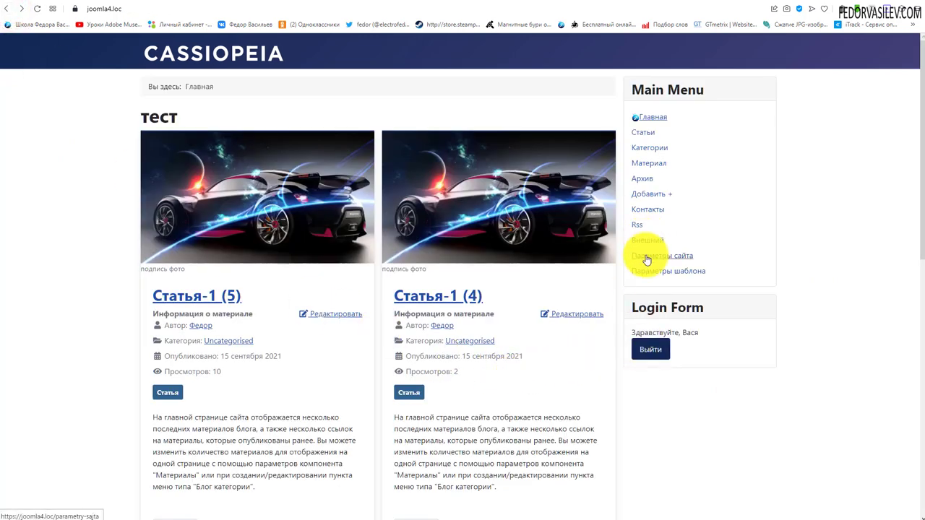
Log out of the "test" account on the public site and log in with the saved login and password of "admin"
click(650, 349)
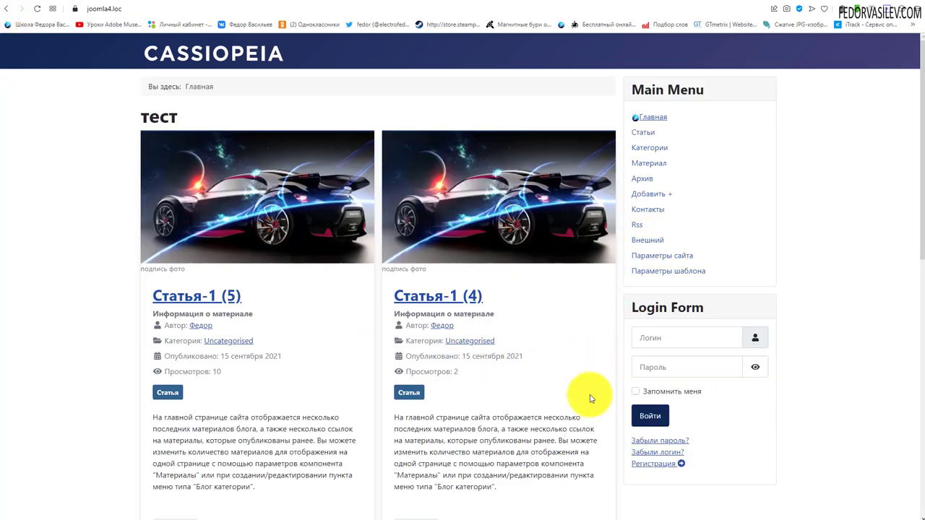
click(673, 338)
click(671, 394)
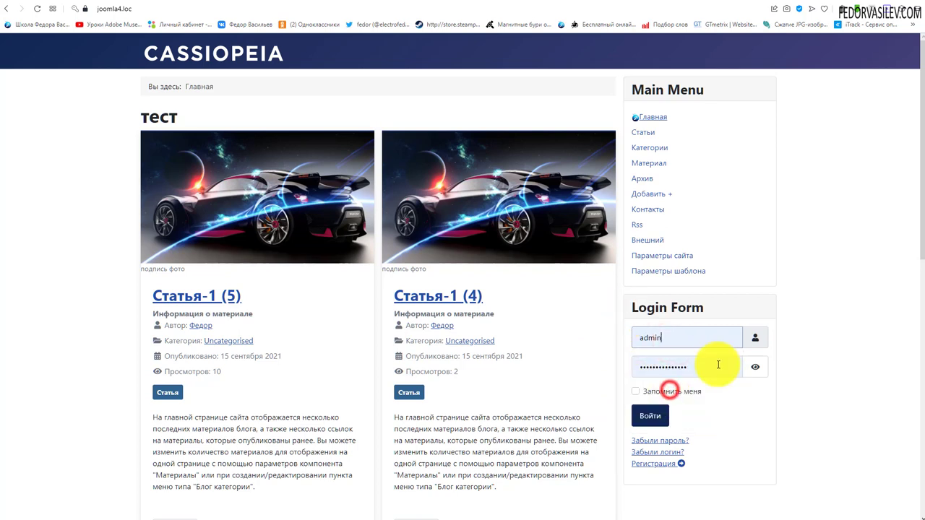
click(652, 414)
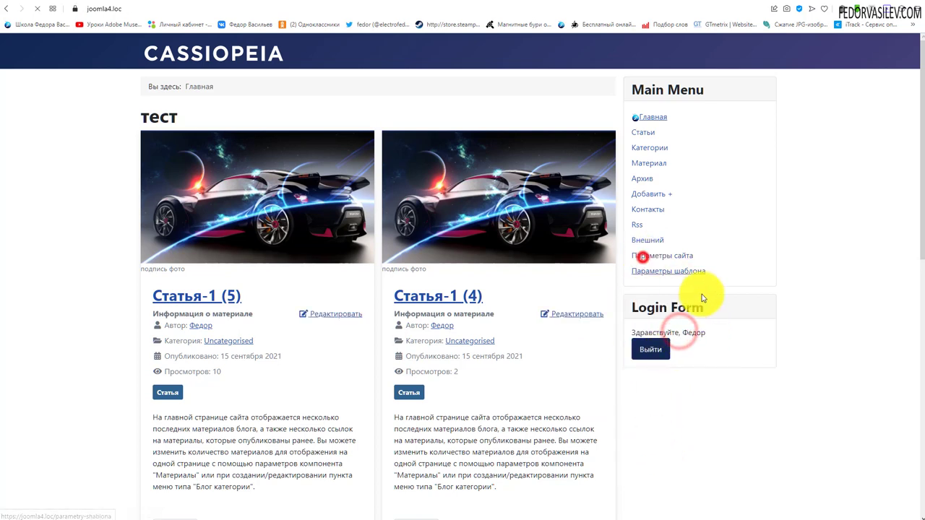
Open the site's "Параметры сайта" page and examine its site, SEO and metadata settings
scroll(355, 191, down, 2)
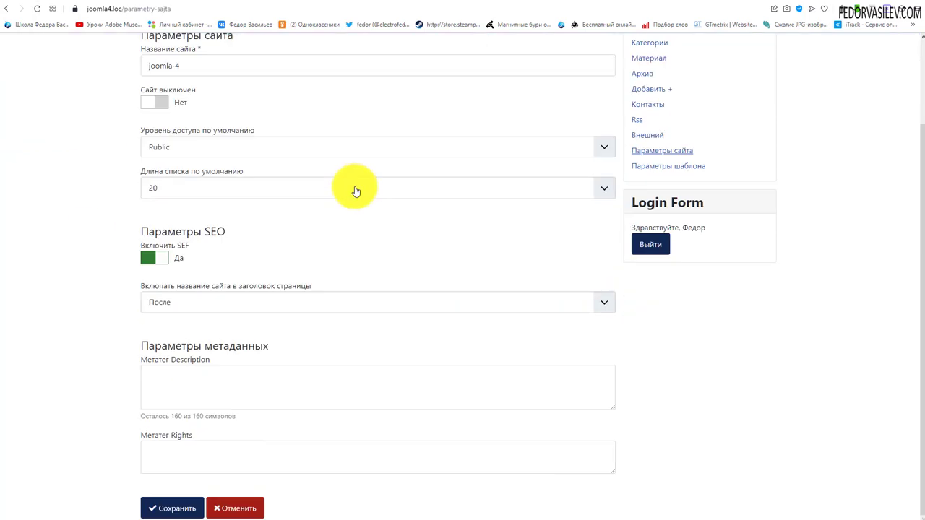
scroll(355, 191, up, 2)
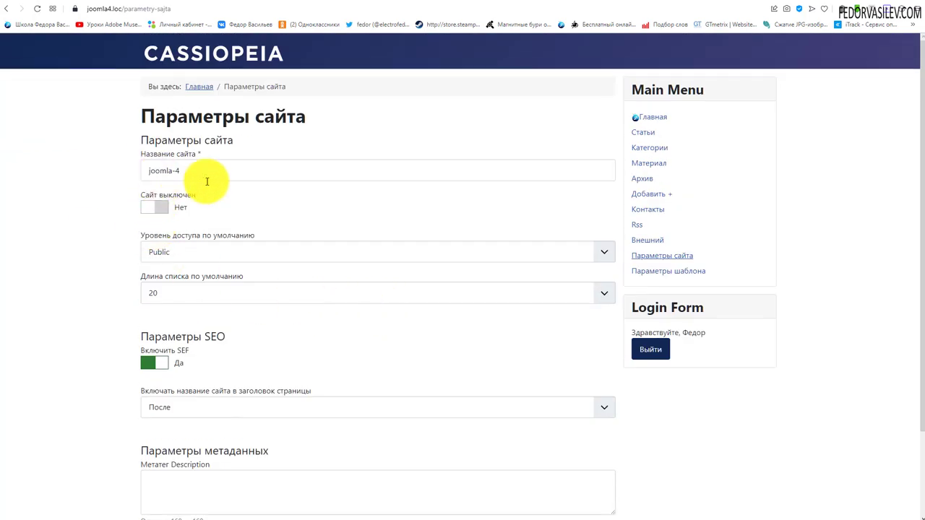
scroll(242, 189, down, 2)
scroll(248, 186, up, 2)
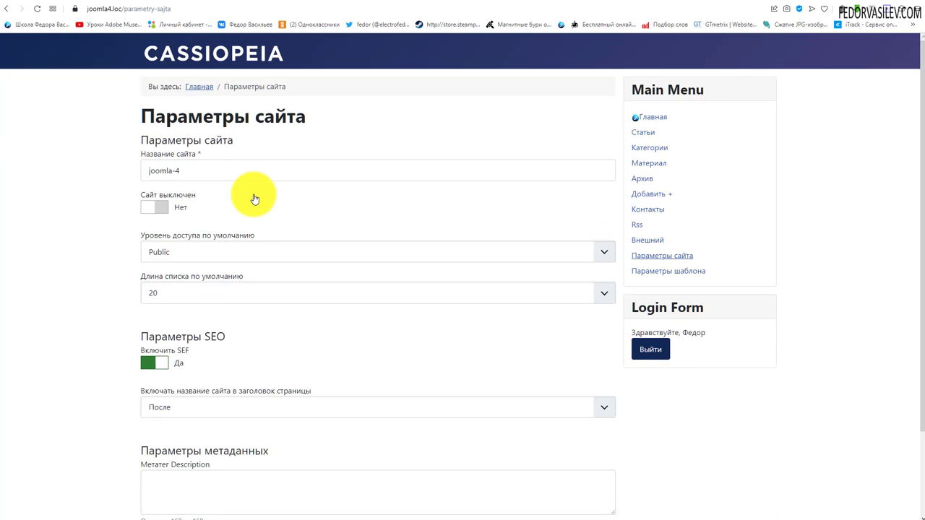
scroll(255, 199, down, 2)
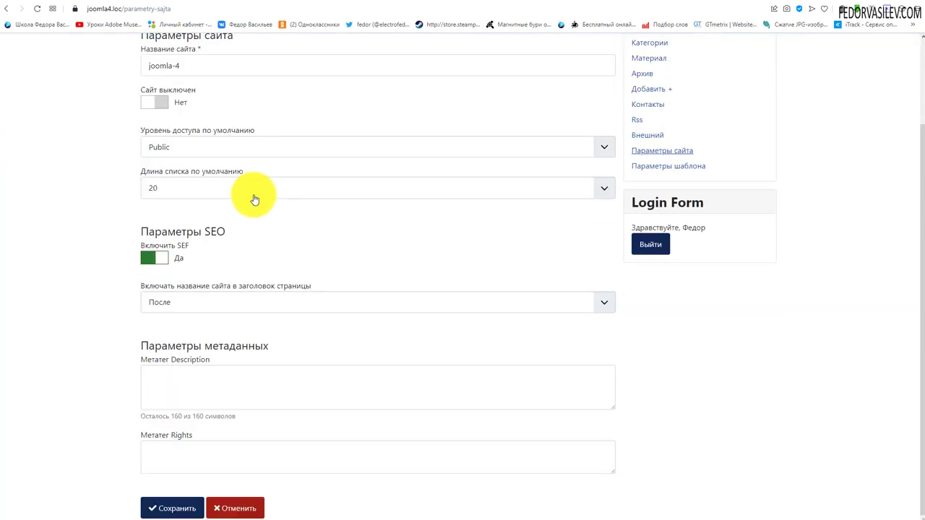
scroll(254, 198, up, 2)
Try switching the "Сайт выключен" option on and back off, and leave the site parameters form without saving
triple_click(219, 171)
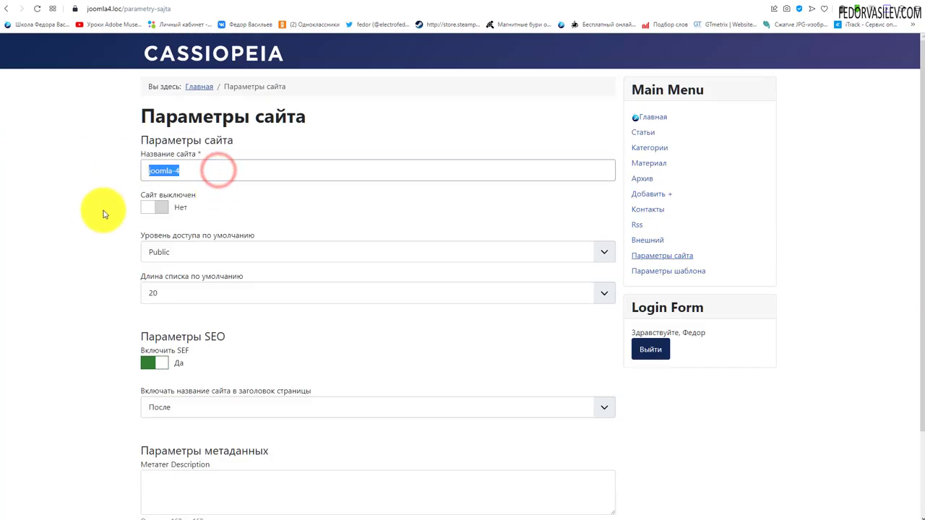
click(154, 208)
click(148, 207)
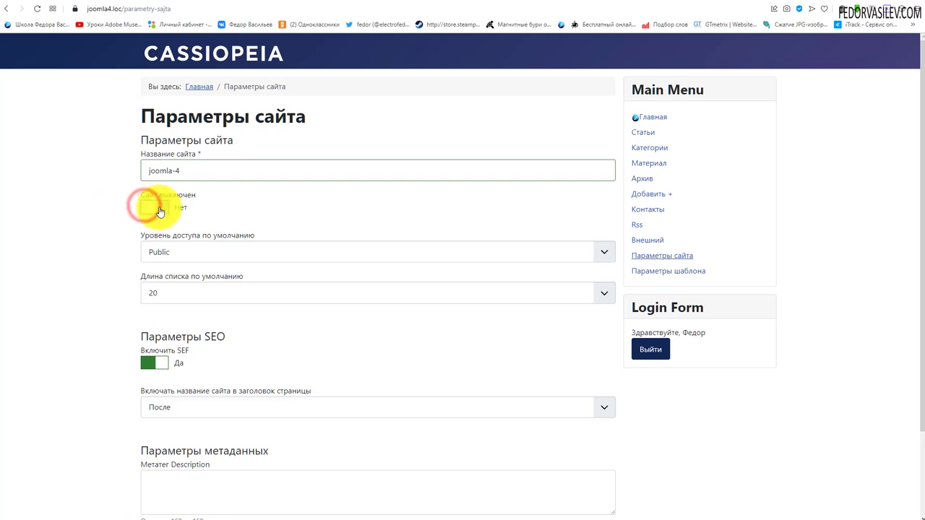
scroll(109, 209, down, 2)
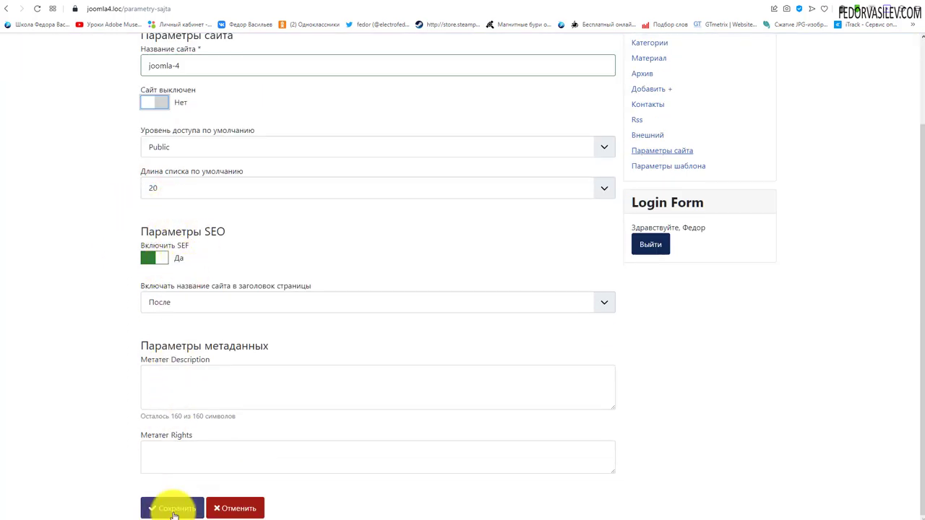
click(242, 509)
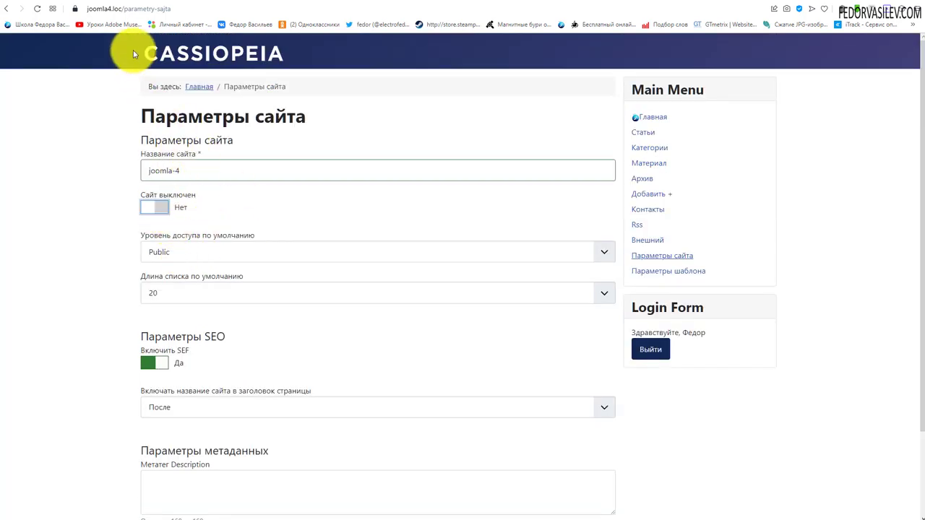
Switch to the Joomla administration, open "Общие настройки", and compare its "Сайт" settings with those on the public page
click(114, 2)
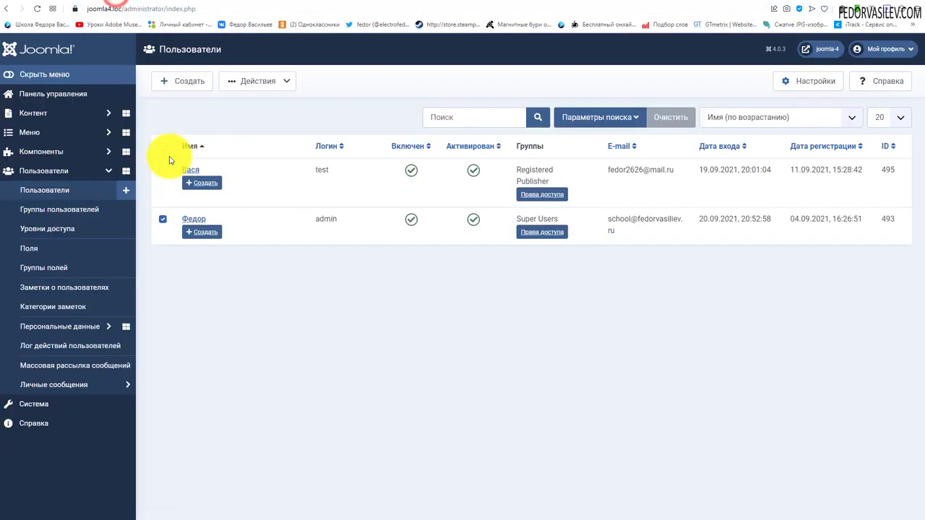
click(55, 98)
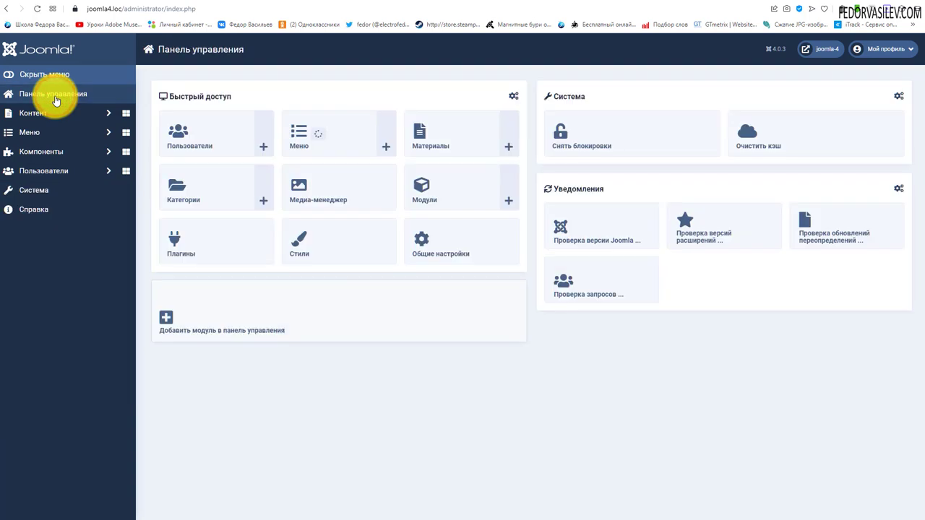
click(446, 237)
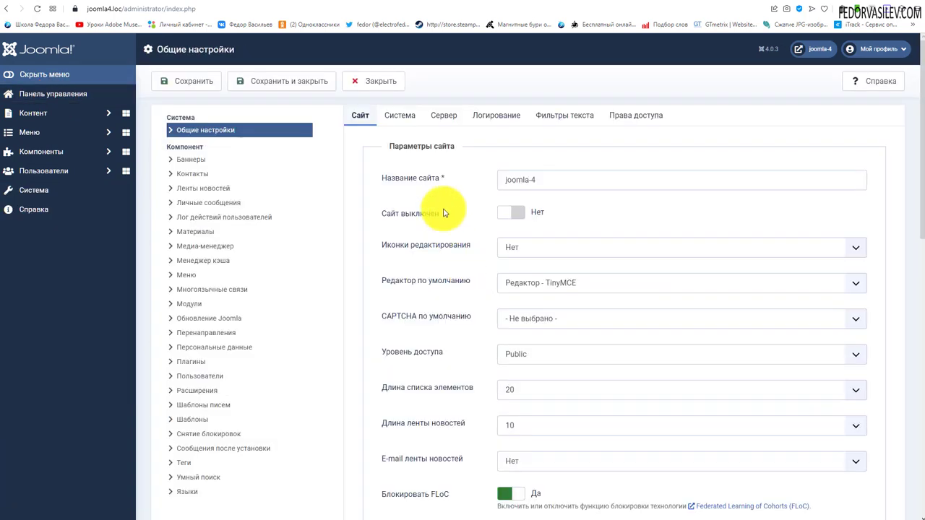
click(357, 122)
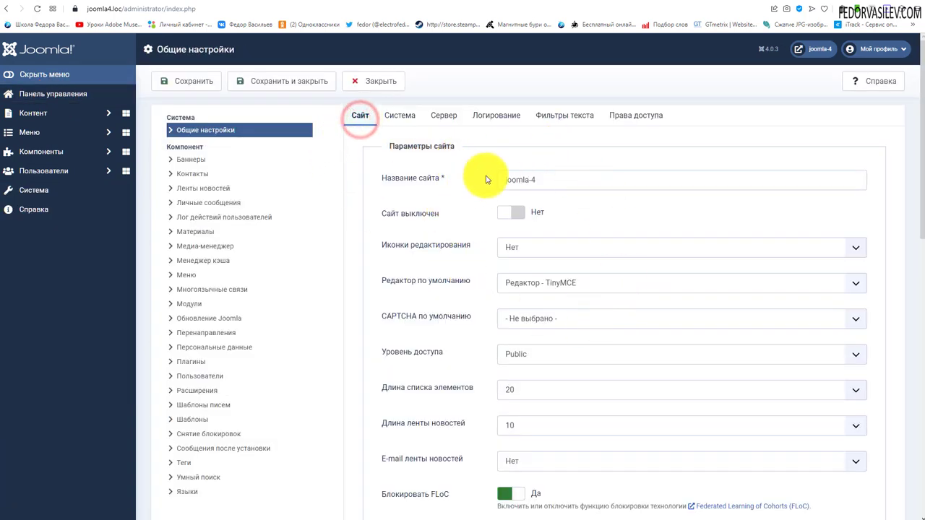
drag(552, 187, 487, 186)
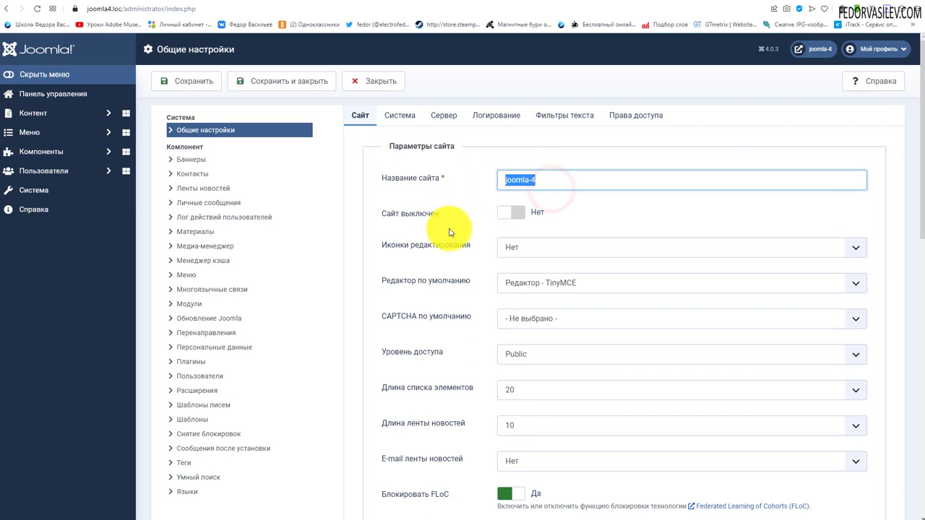
double_click(510, 212)
scroll(439, 304, down, 3)
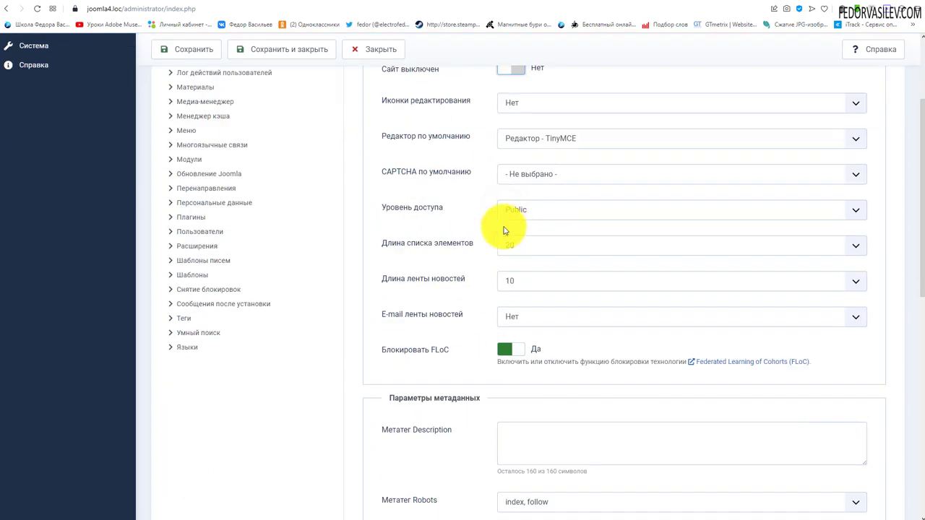
scroll(452, 181, down, 6)
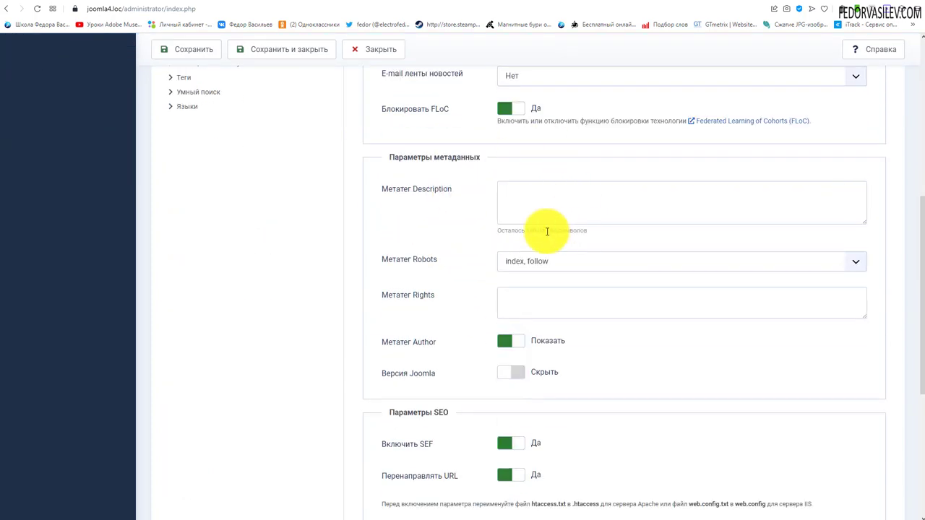
scroll(490, 289, up, 5)
scroll(484, 325, up, 5)
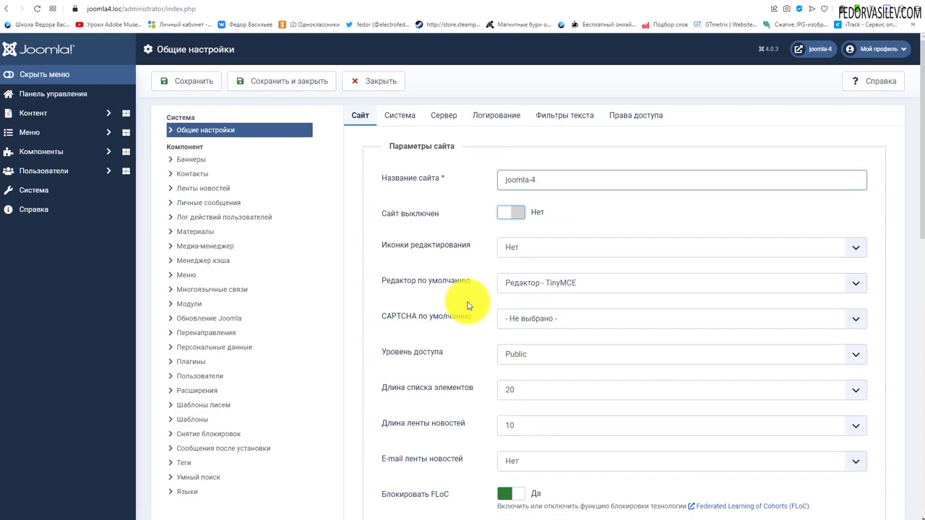
Return to the public site and check the "Параметры сайта" and "Параметры шаблона" items in Main Menu
click(172, 3)
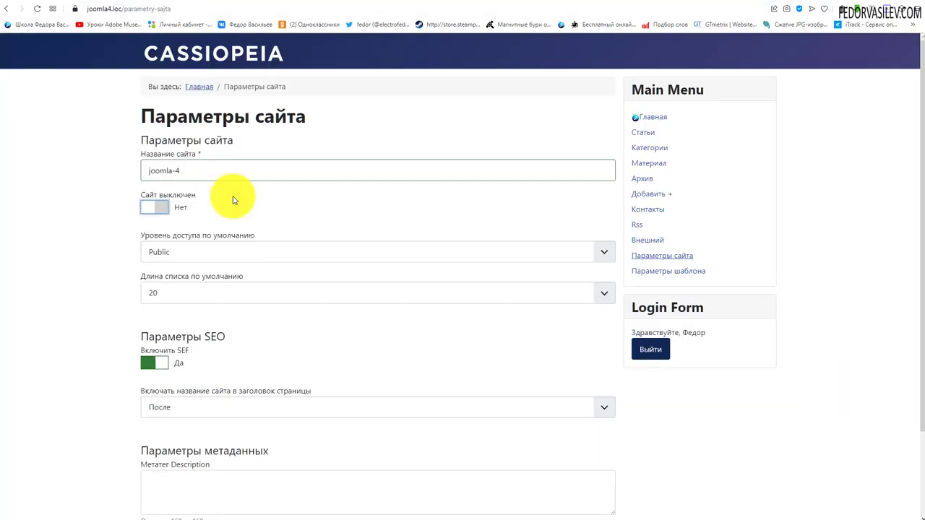
drag(708, 270, 644, 252)
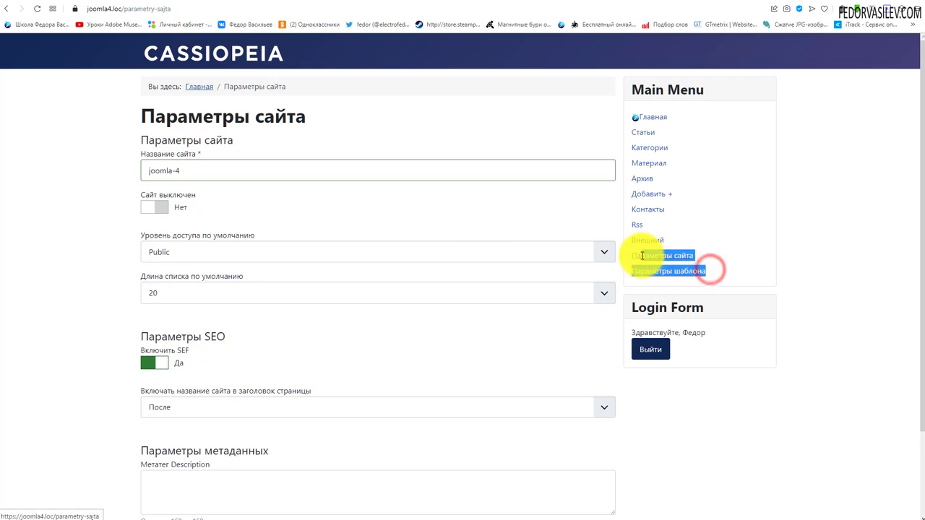
click(812, 262)
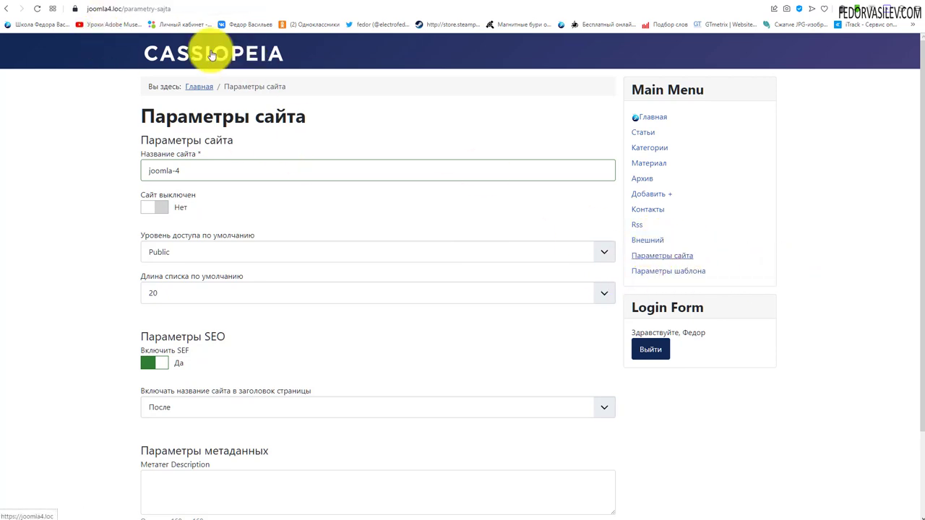
In the administration, open the "Параметры сайта" item of Main Menu for editing and set its access to Super Users
click(124, 2)
click(29, 132)
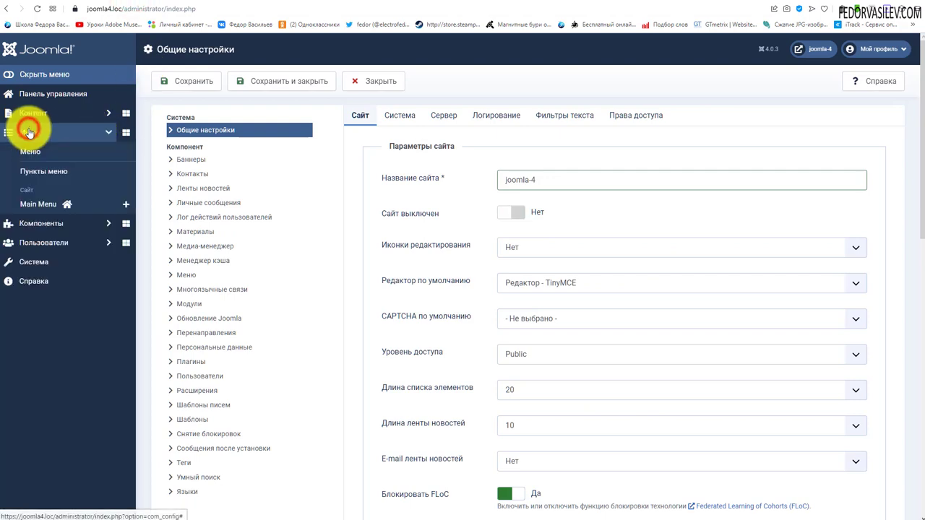
click(41, 204)
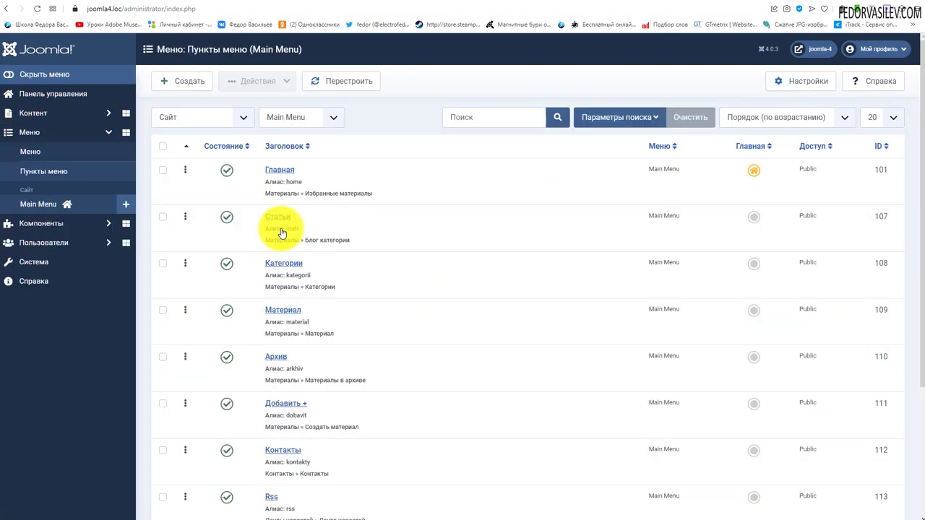
scroll(413, 244, down, 3)
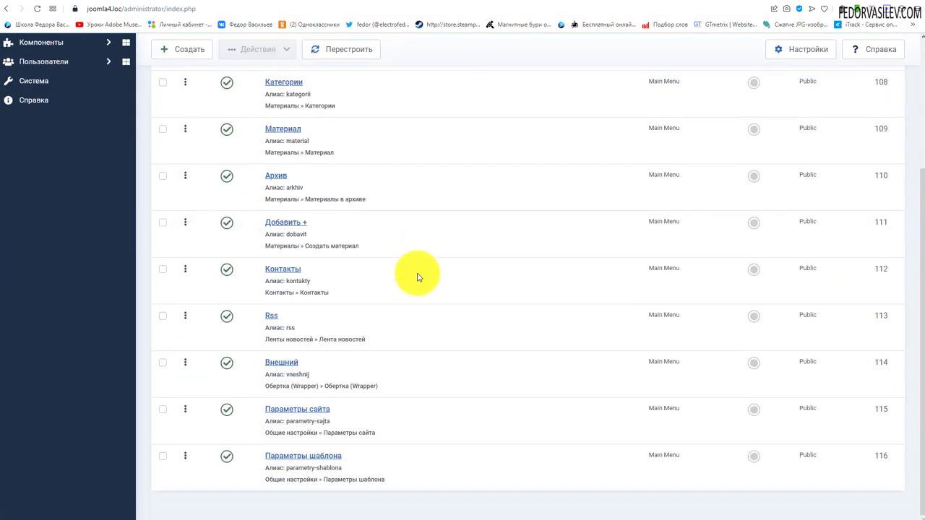
click(278, 409)
click(716, 422)
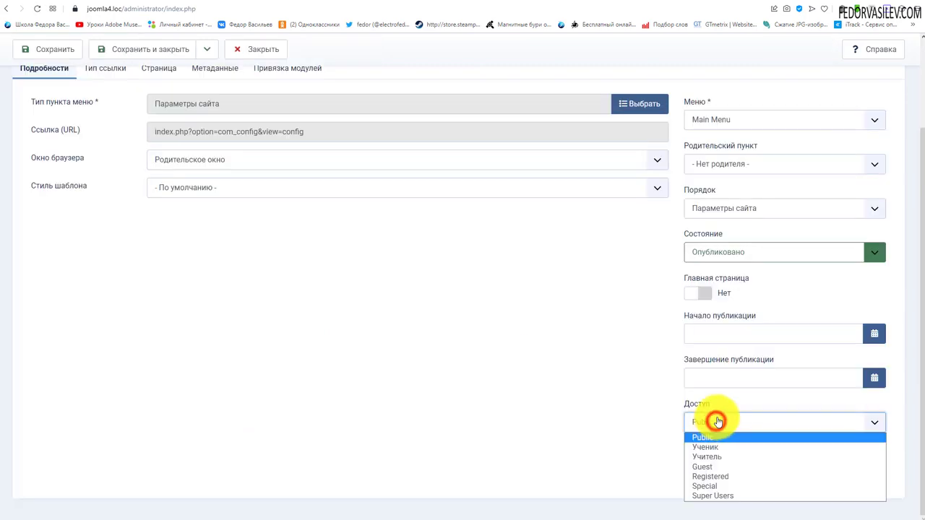
click(726, 496)
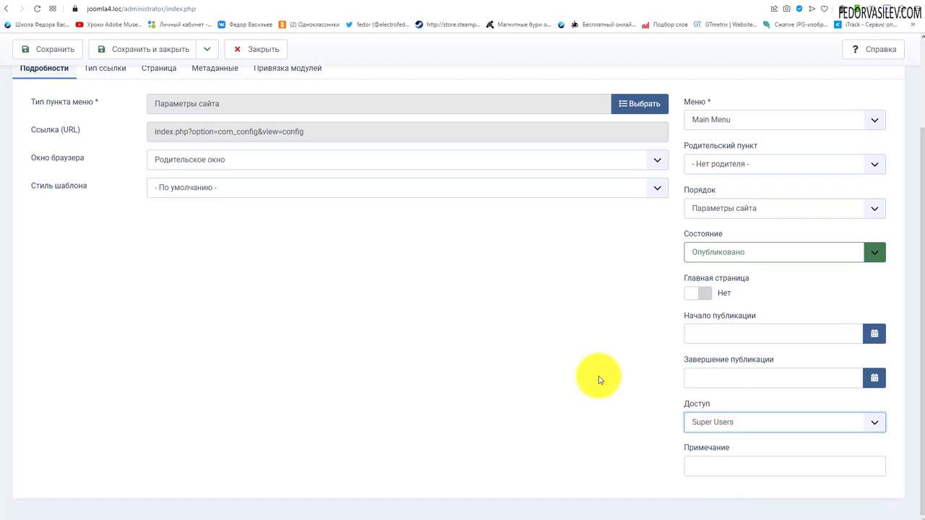
Set the access of the "Параметры сайта" menu item back to Public
click(716, 424)
click(718, 436)
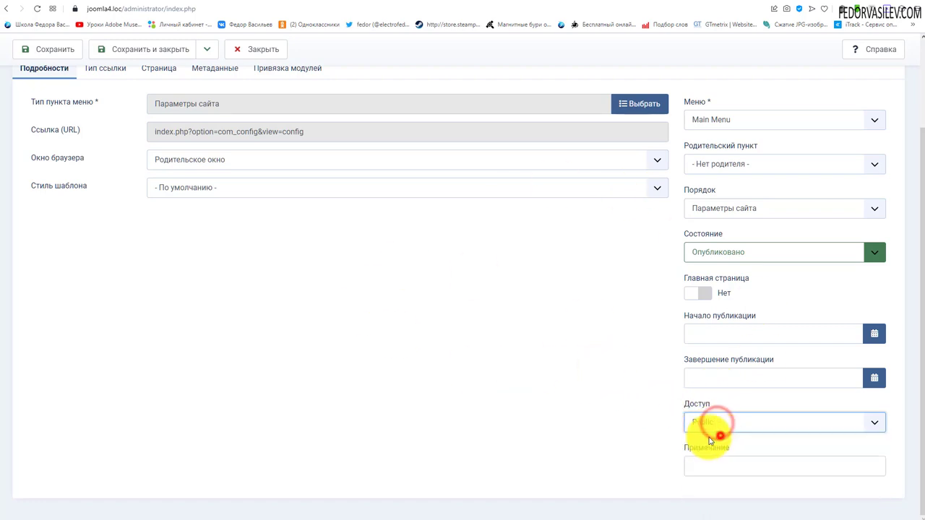
scroll(613, 378, up, 3)
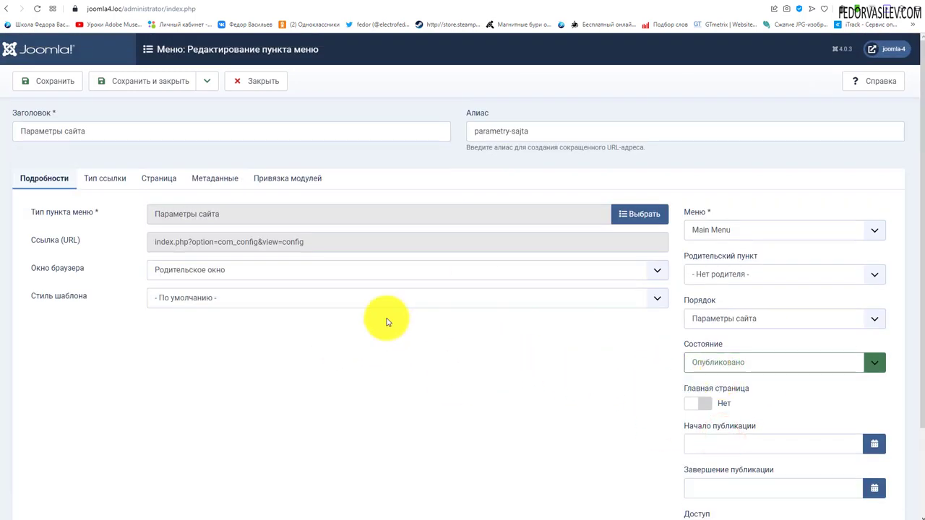
Switch to the public site, open the "Параметры шаблона" page, and examine its logo, font, template color and layout options
click(148, 6)
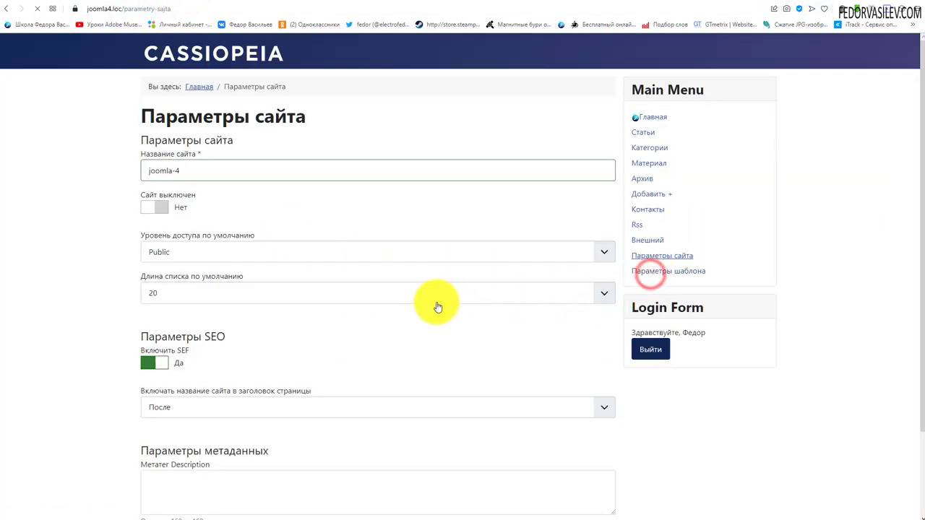
scroll(221, 138, down, 2)
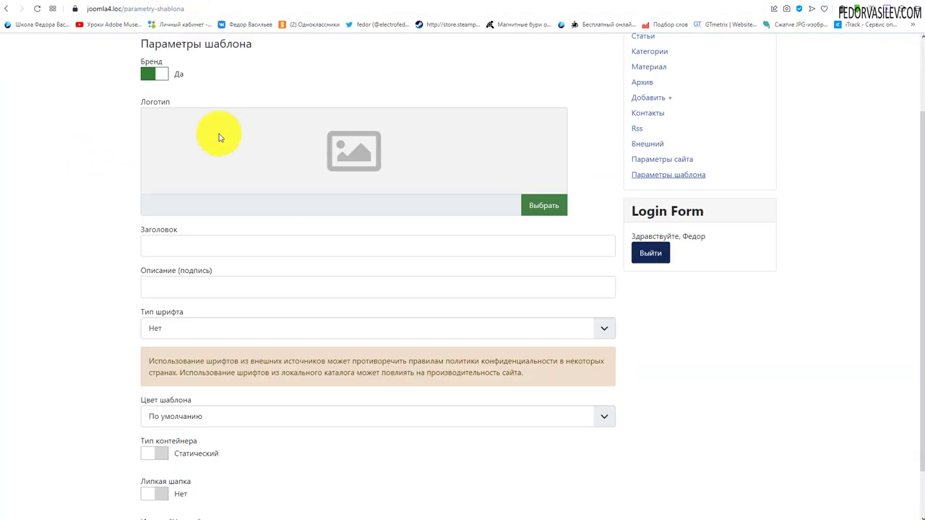
scroll(204, 215, up, 2)
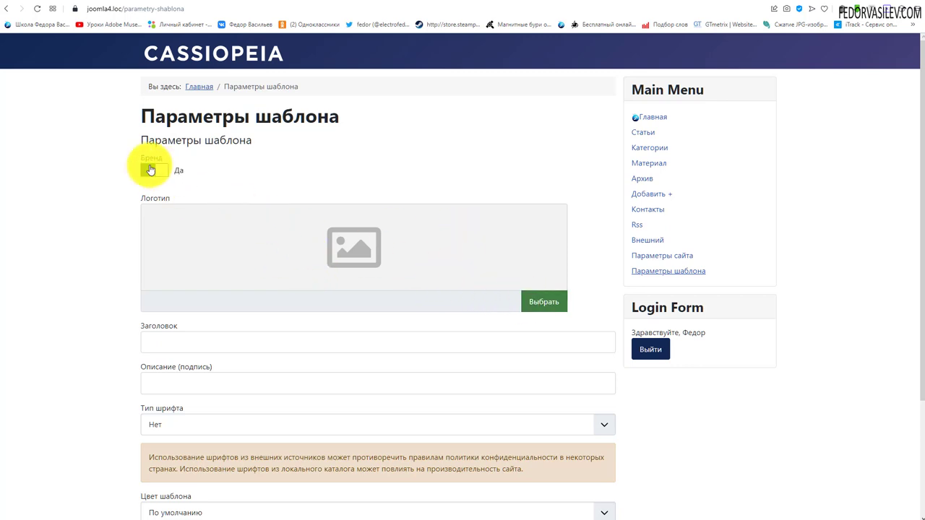
scroll(209, 195, down, 2)
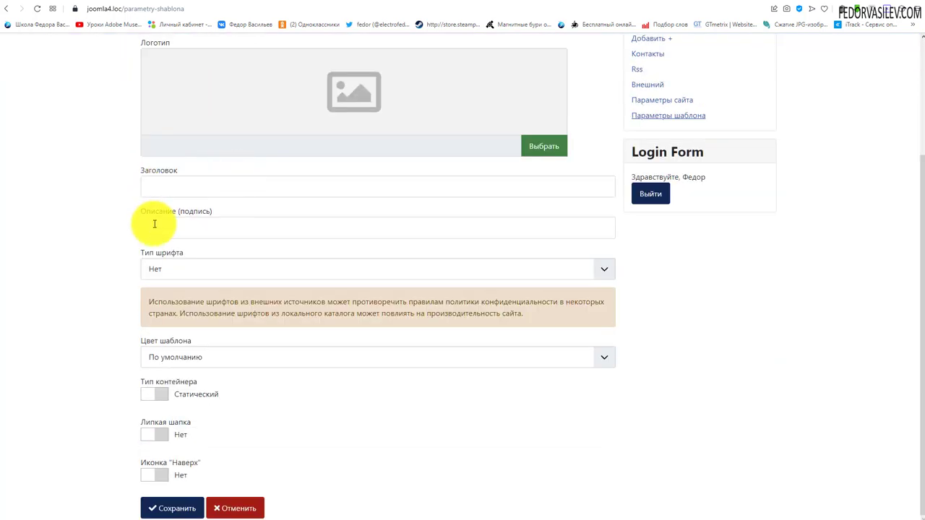
click(158, 357)
click(101, 365)
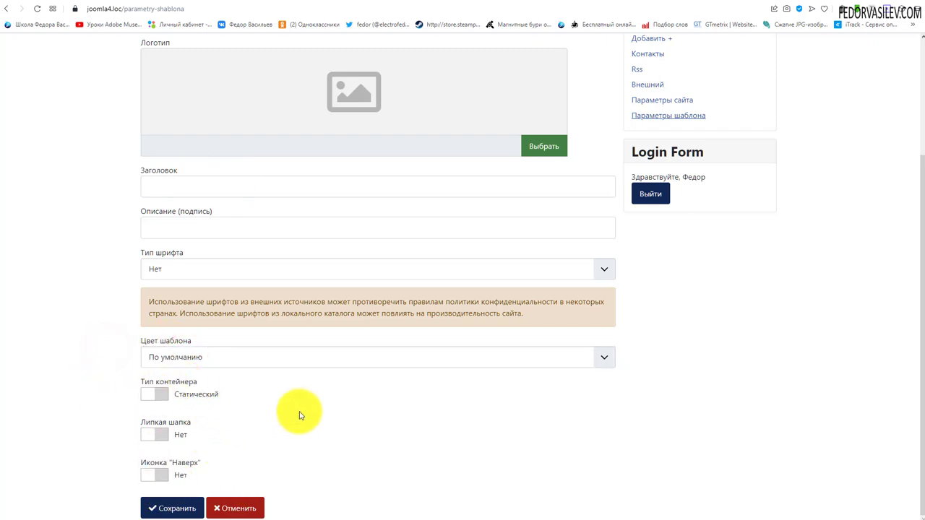
scroll(300, 413, up, 2)
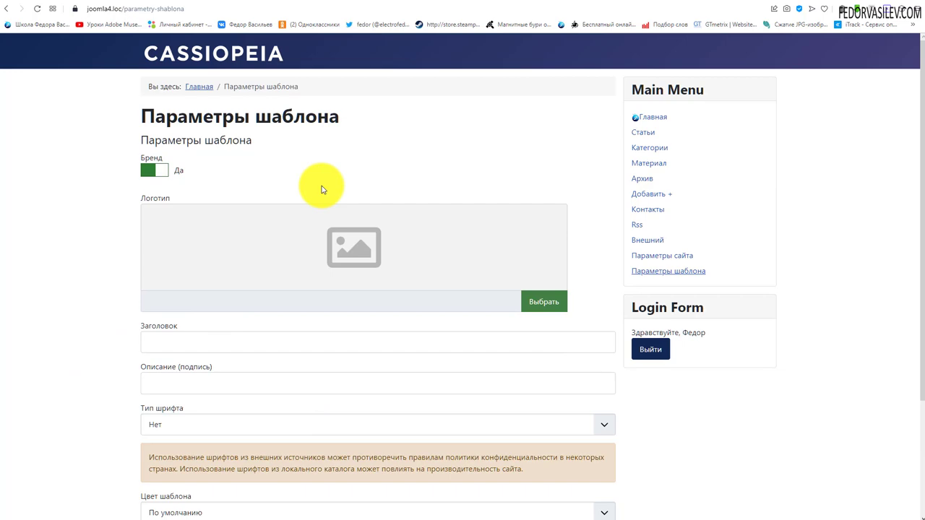
Look over the template options on the public page and close the "Параметры сайта" menu item editor in the administration
scroll(315, 184, down, 2)
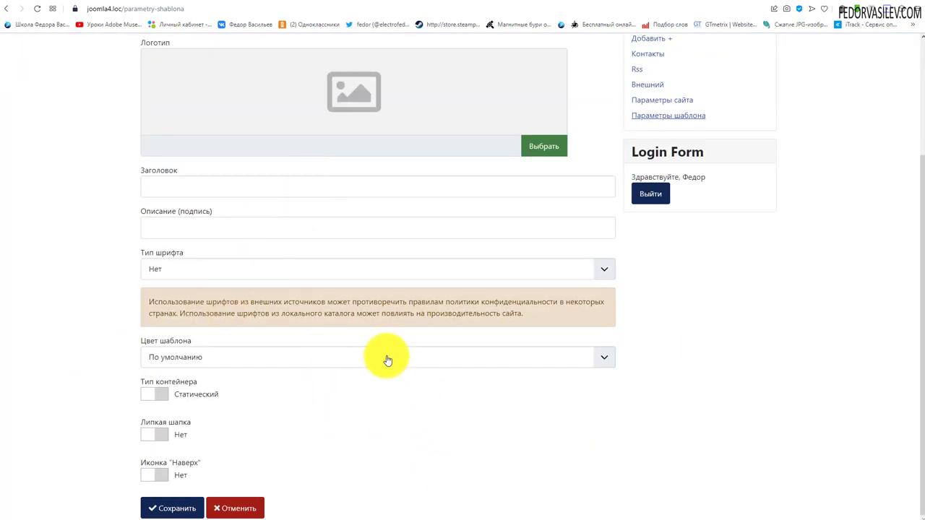
scroll(387, 360, up, 2)
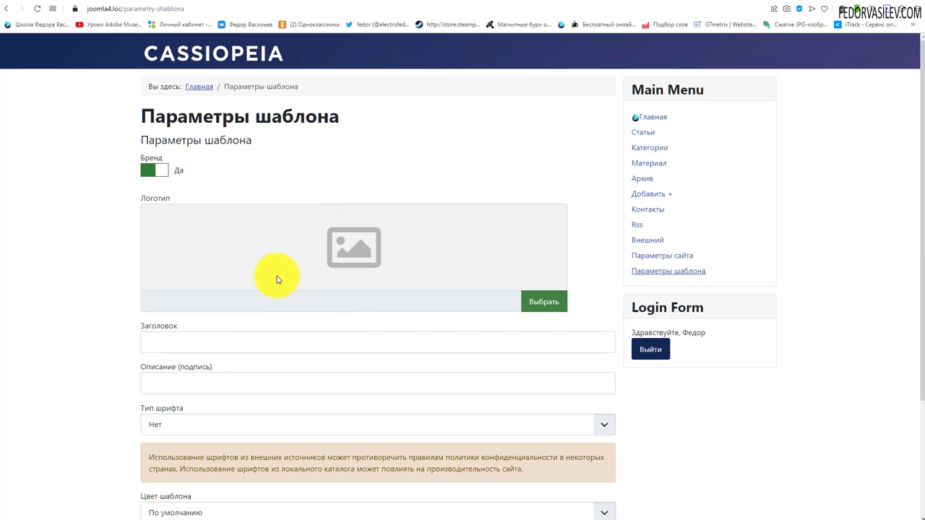
click(83, 16)
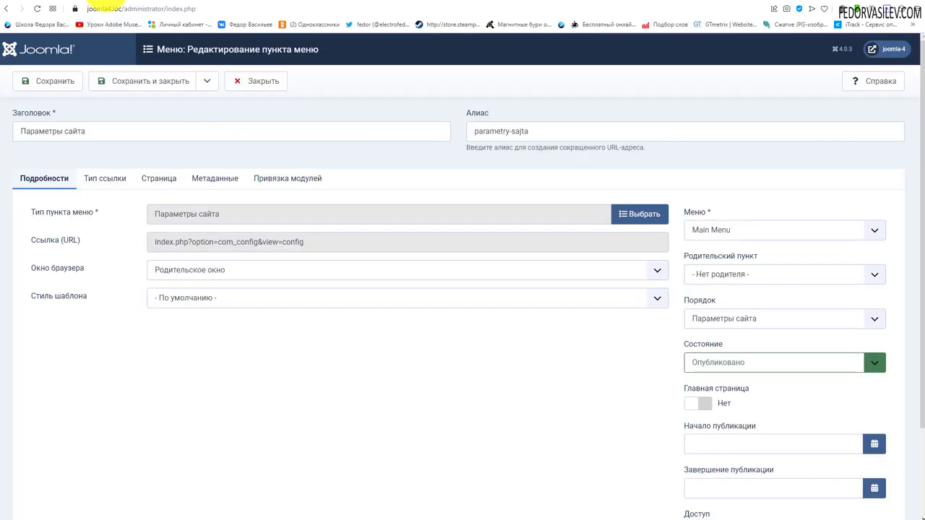
click(250, 84)
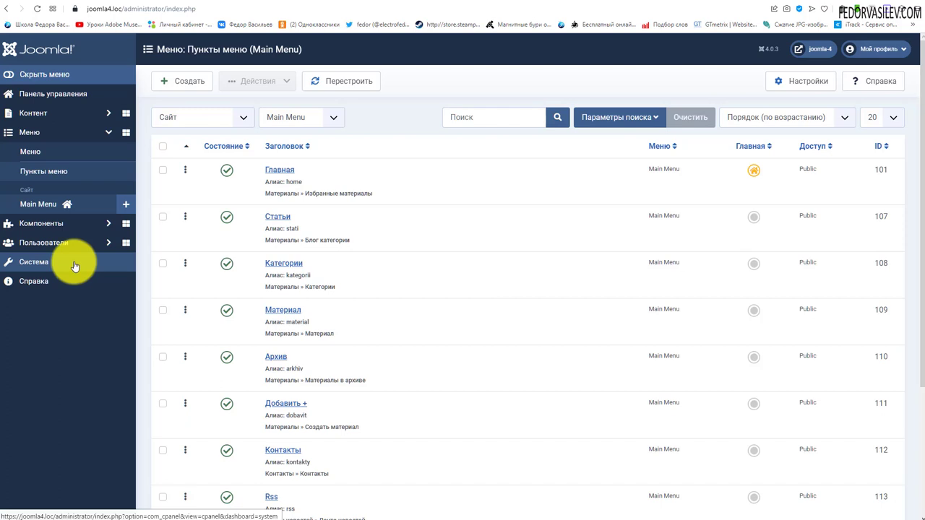
Open the "Cassiopeia - Default" site template style from the control panel and examine its additional parameters
click(46, 98)
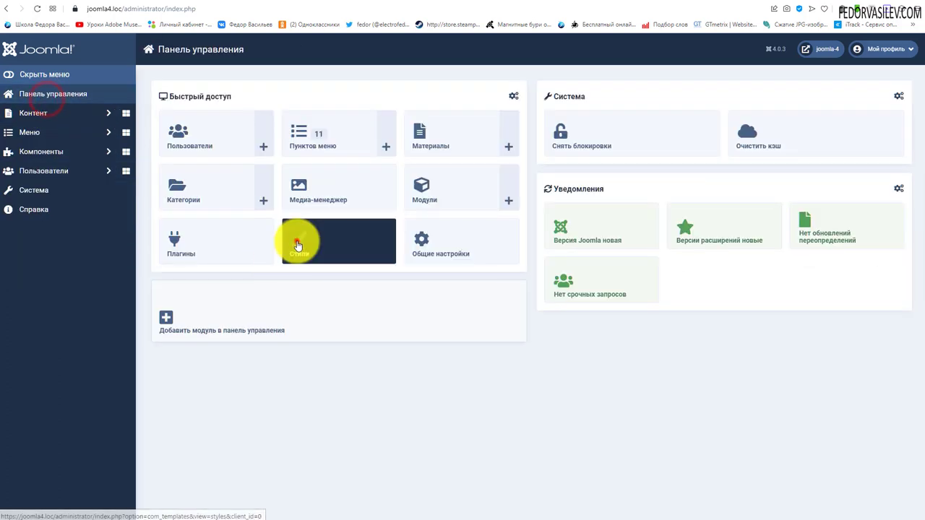
click(297, 242)
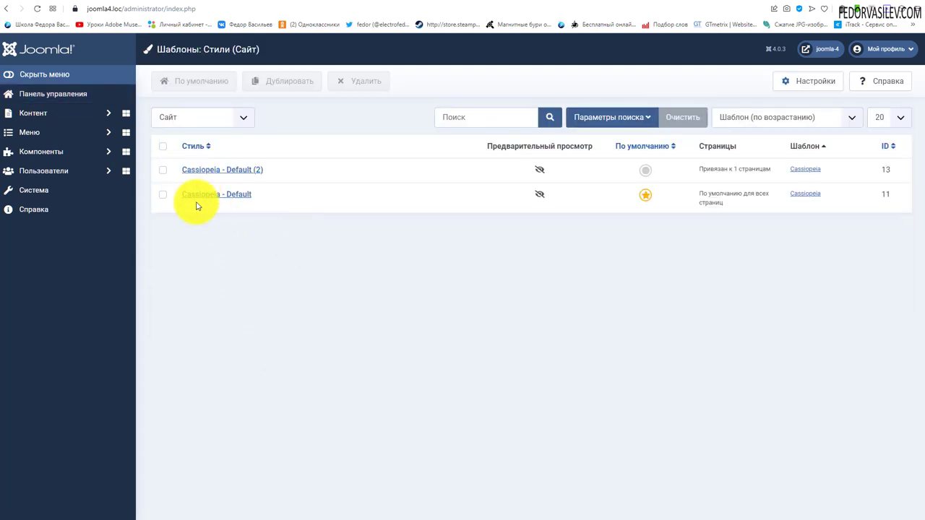
click(197, 196)
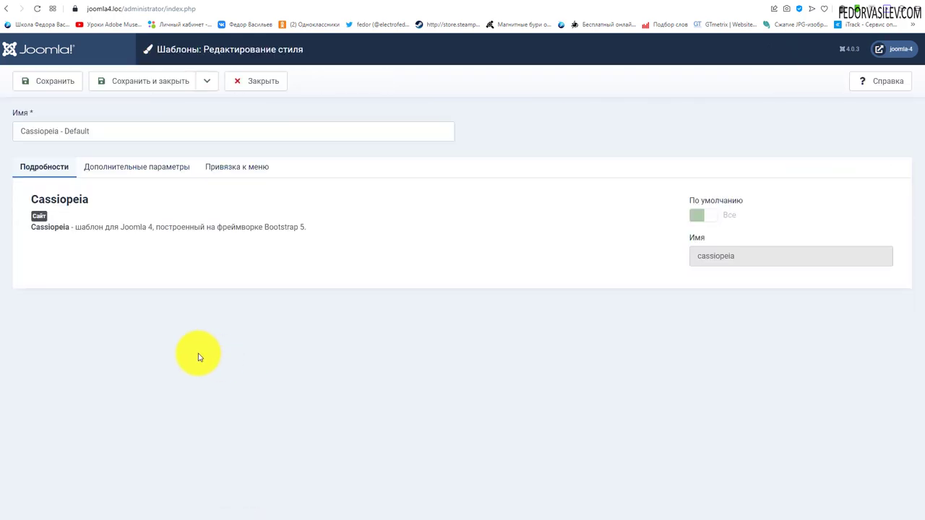
click(128, 168)
scroll(107, 258, down, 3)
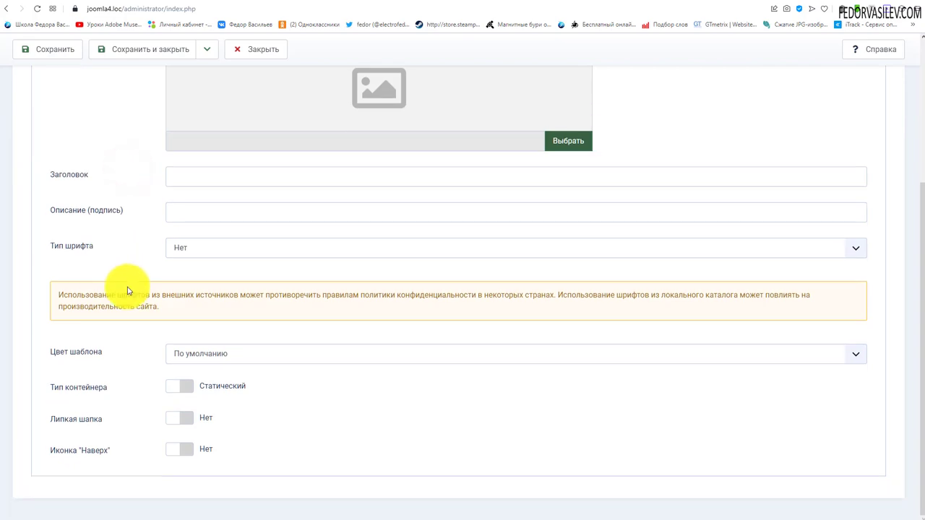
scroll(126, 285, up, 3)
Return to the public site and compare the options on the "Параметры шаблона" page with the style's parameters
click(176, 2)
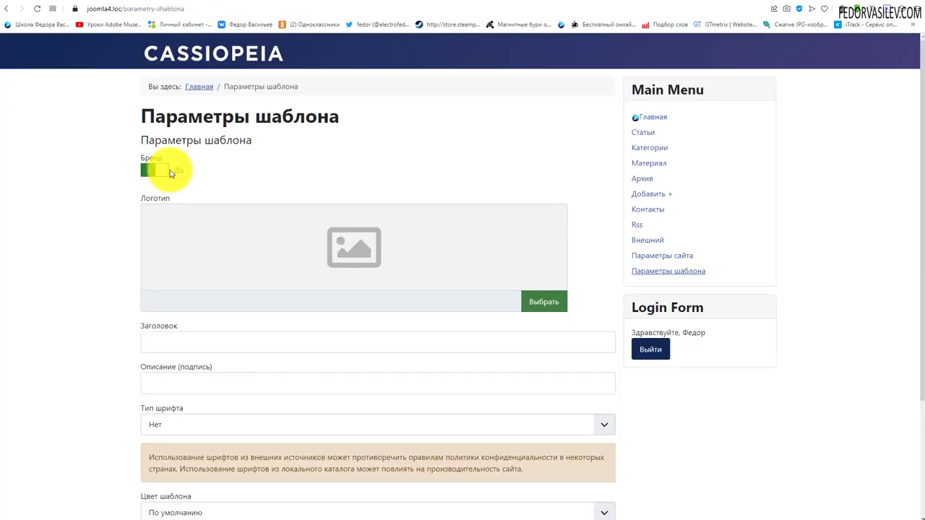
scroll(270, 335, down, 2)
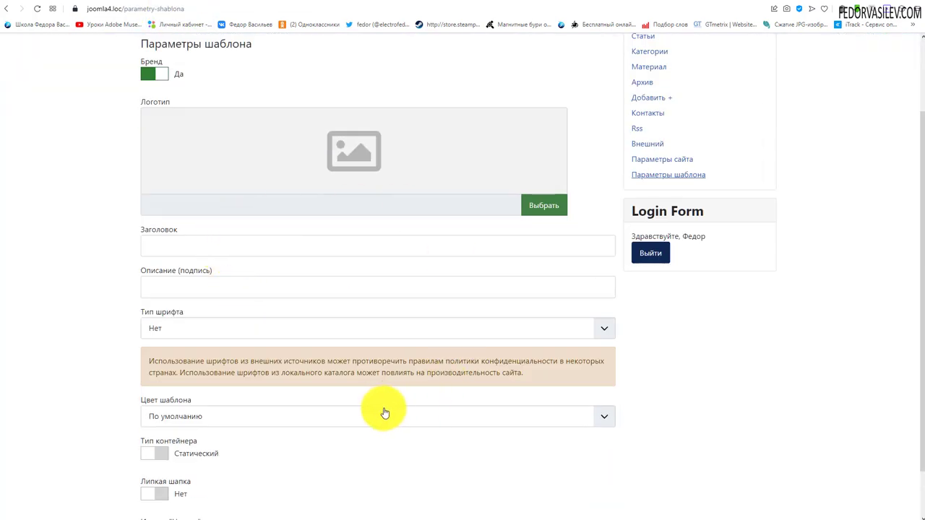
scroll(387, 411, up, 2)
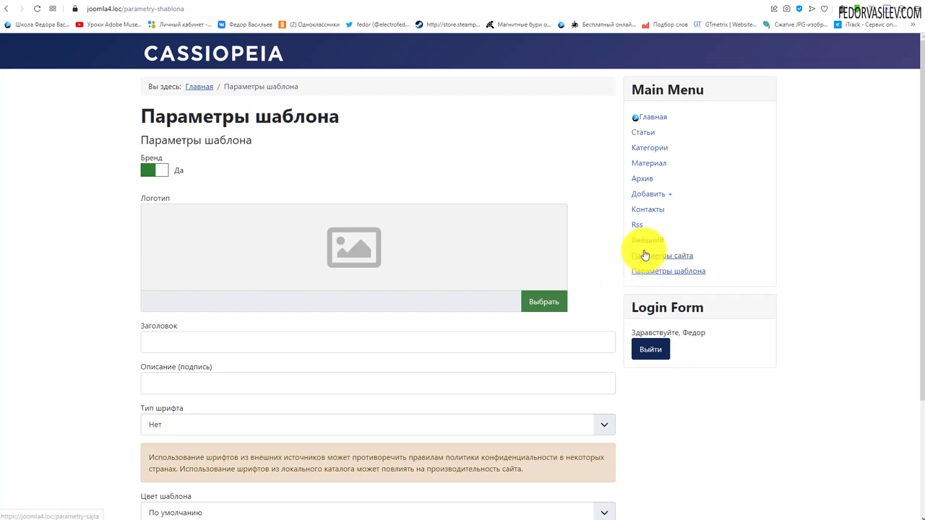
scroll(615, 296, down, 1)
scroll(434, 285, down, 2)
scroll(260, 217, up, 3)
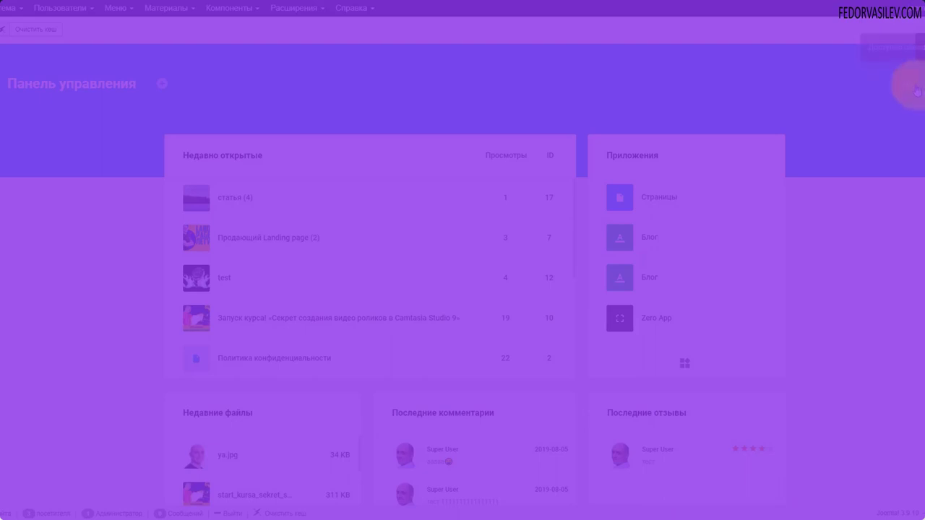
click(906, 85)
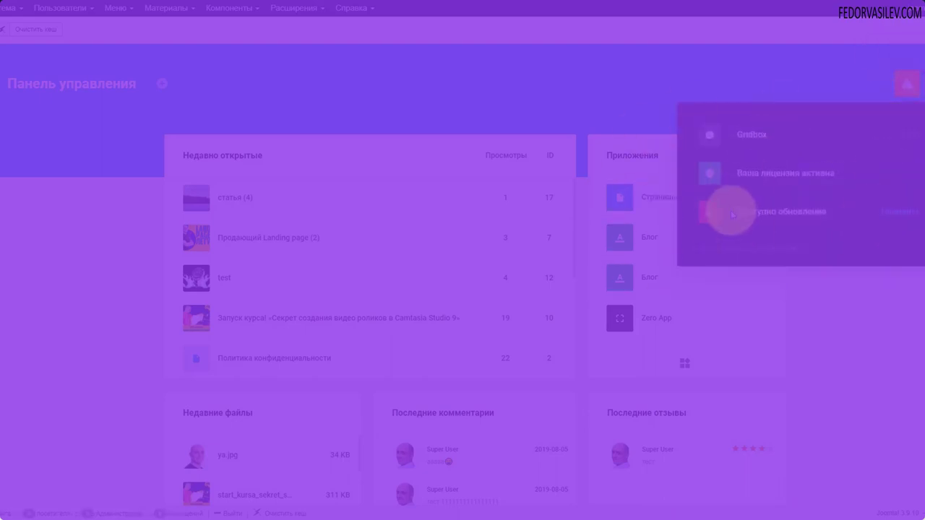
click(787, 154)
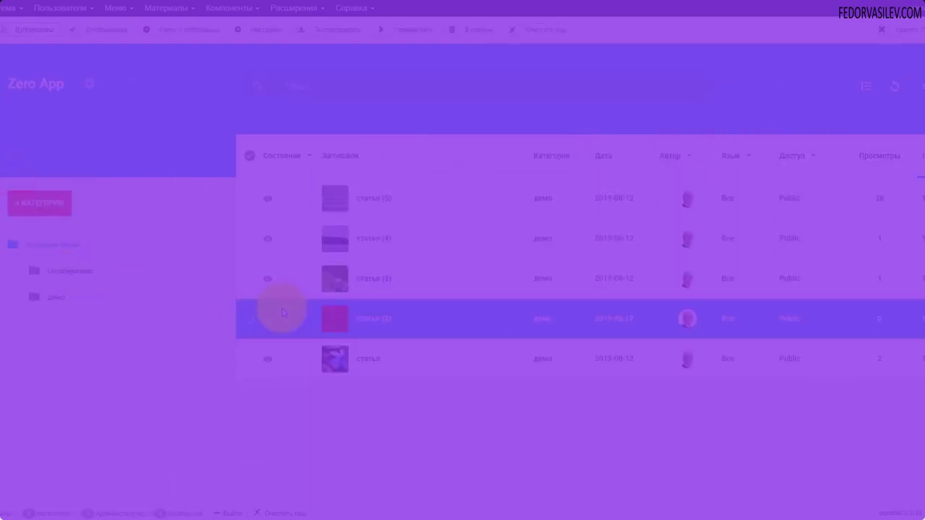
click(90, 84)
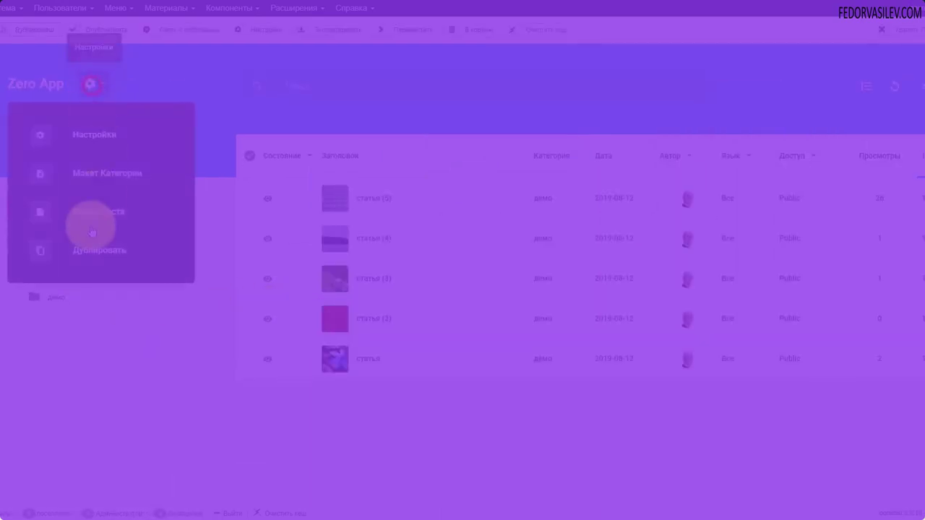